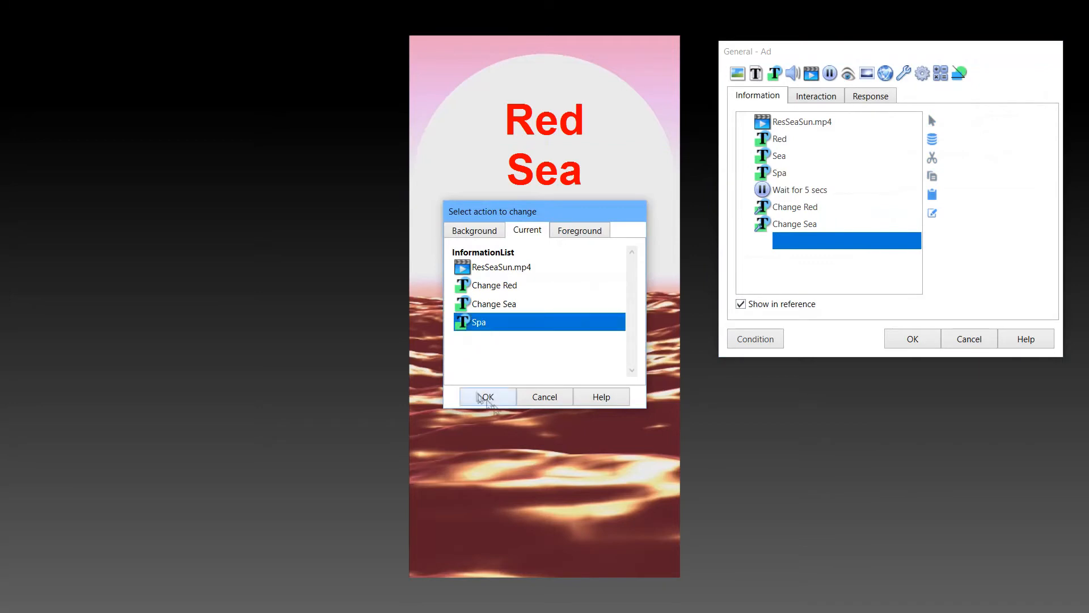
Give the Spa change action a Fade In effect with a duration of 8 seconds
{"action": "left_click", "coordinate": [930, 77]}
{"action": "double_click", "coordinate": [837, 138]}
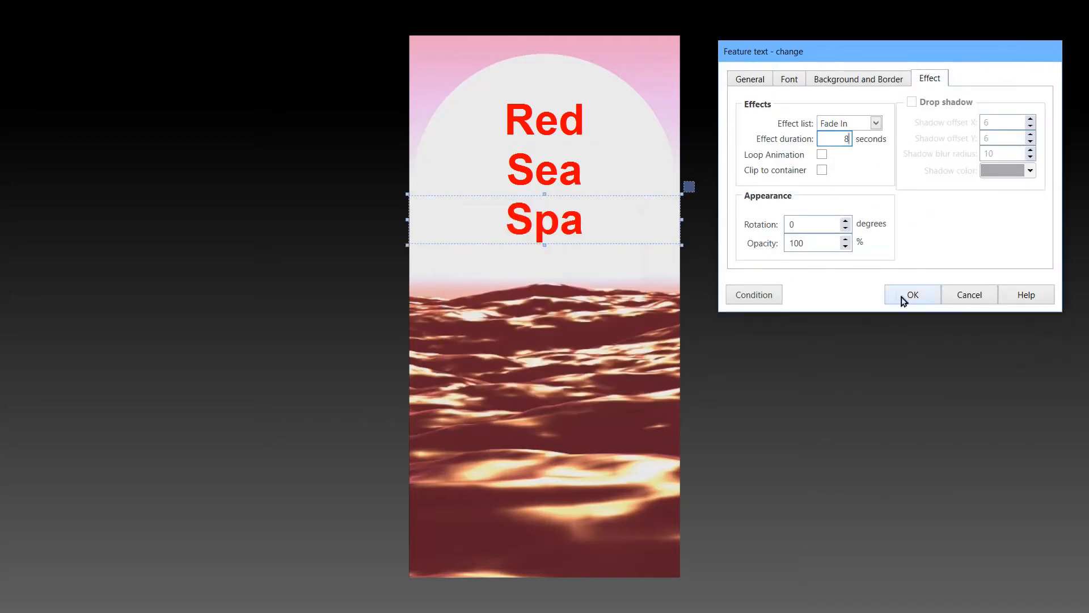
{"action": "left_click", "coordinate": [893, 293]}
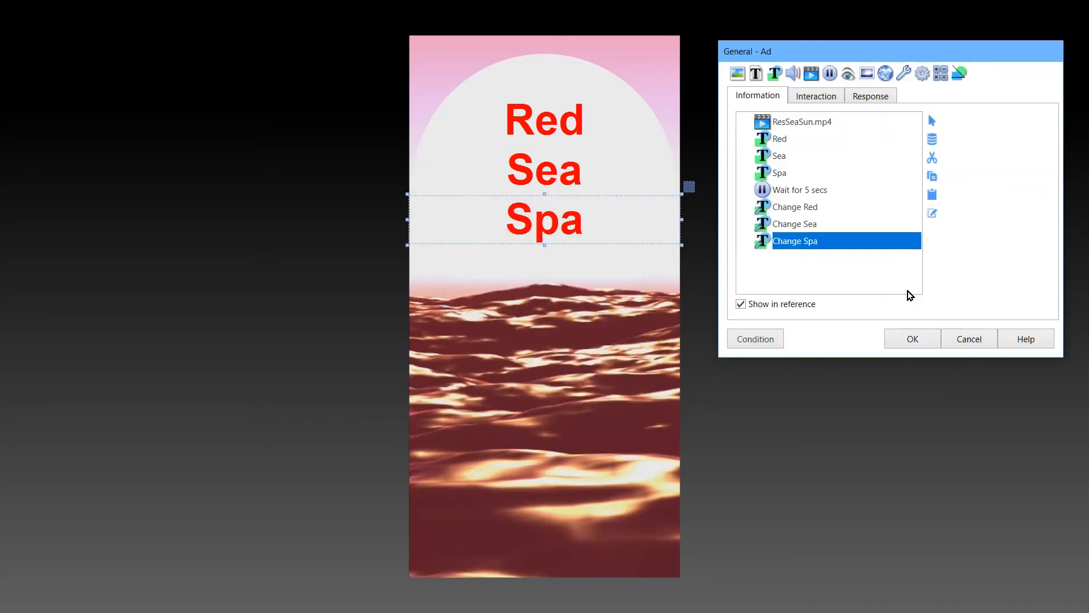
Copy the Red feature text to the end of the information list, after Change Spa, and open the copy for editing
{"action": "left_click", "coordinate": [791, 139]}
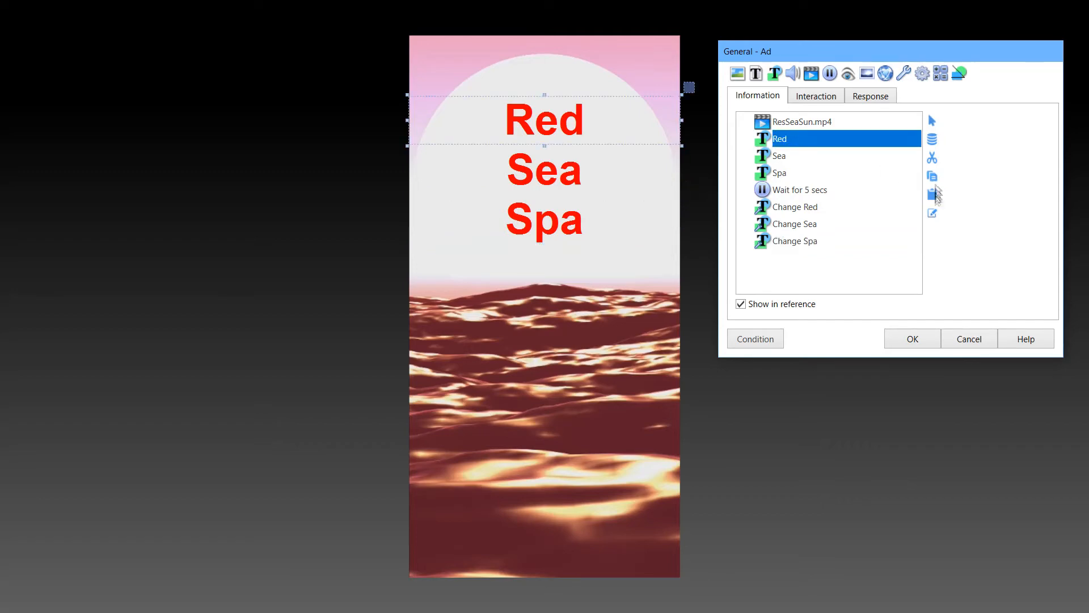
{"action": "left_click", "coordinate": [797, 256]}
{"action": "left_click", "coordinate": [932, 195]}
{"action": "double_click", "coordinate": [810, 264]}
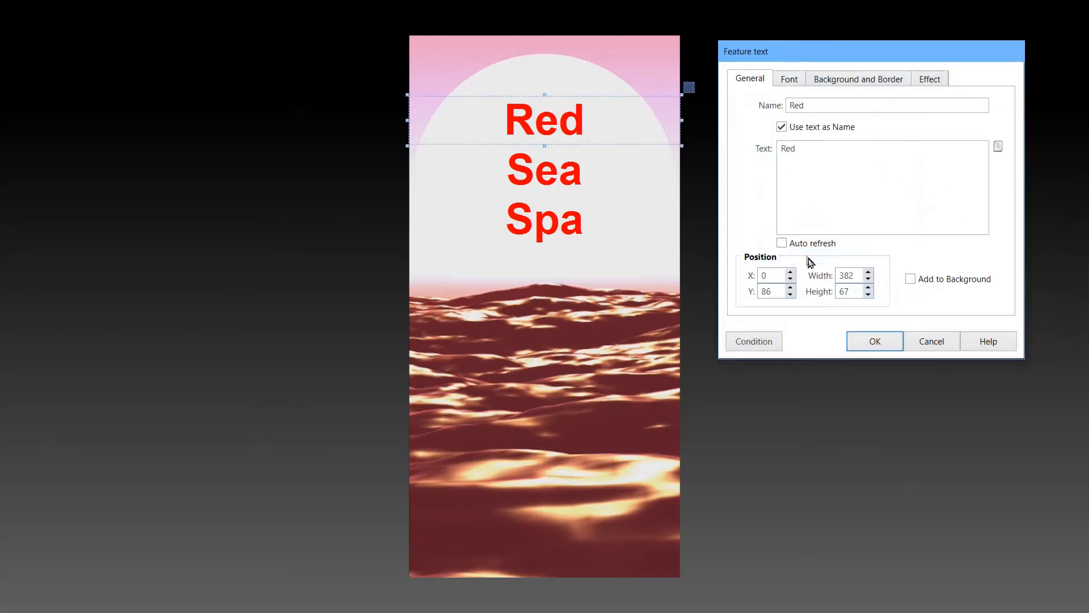
Replace the copied text with "Take the plunge" and move it down over the water to about Y 580
{"action": "left_click", "coordinate": [794, 151]}
{"action": "double_click", "coordinate": [789, 148]}
{"action": "type", "text": "Take"}
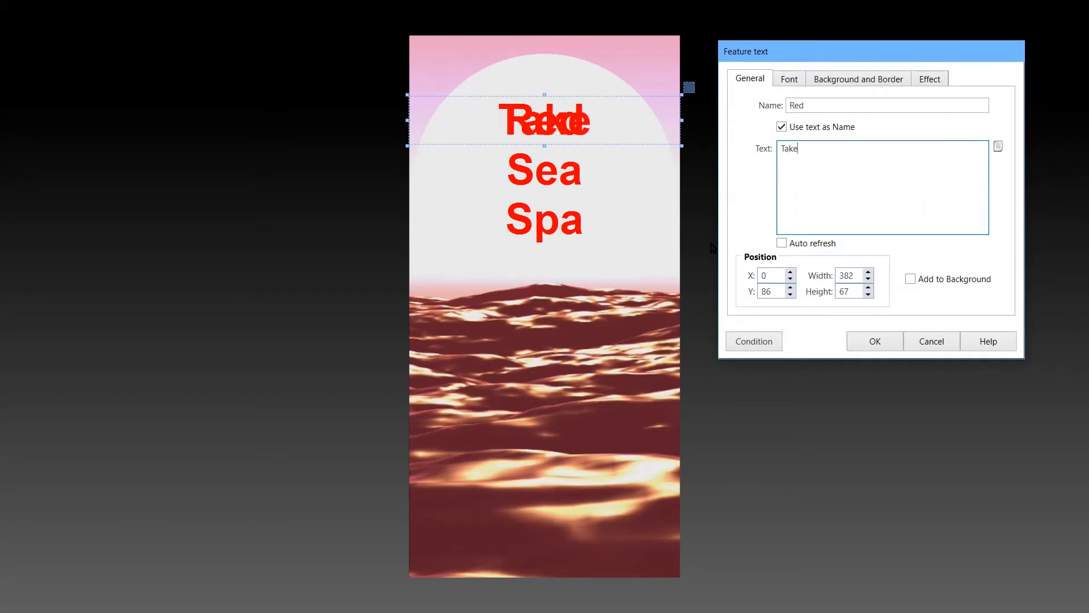
{"action": "type", "text": " the plunge"}
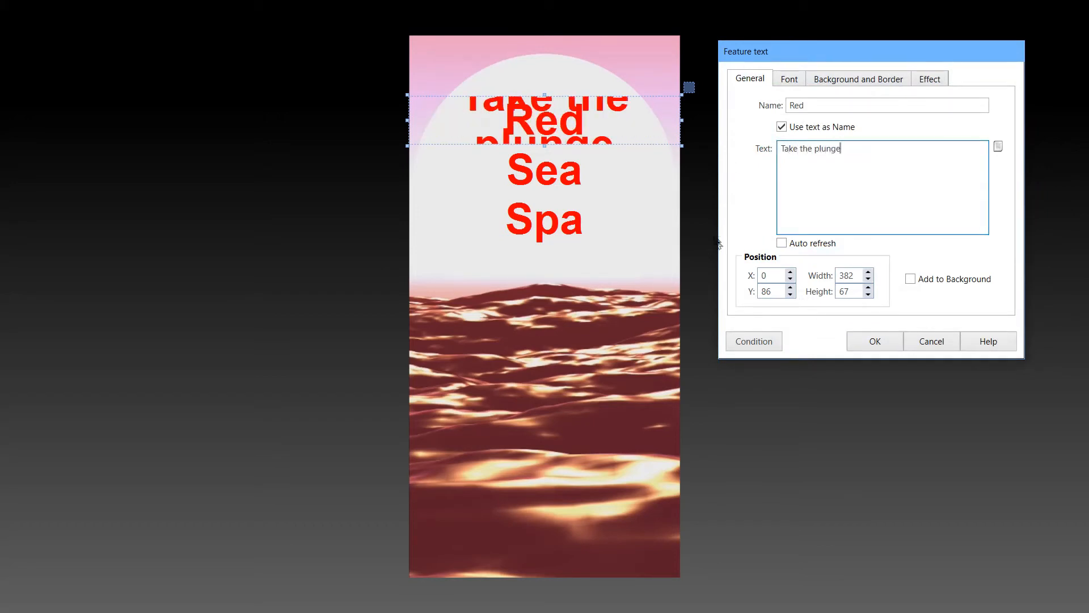
{"action": "left_click_drag", "start_coordinate": [555, 126], "coordinate": [557, 480]}
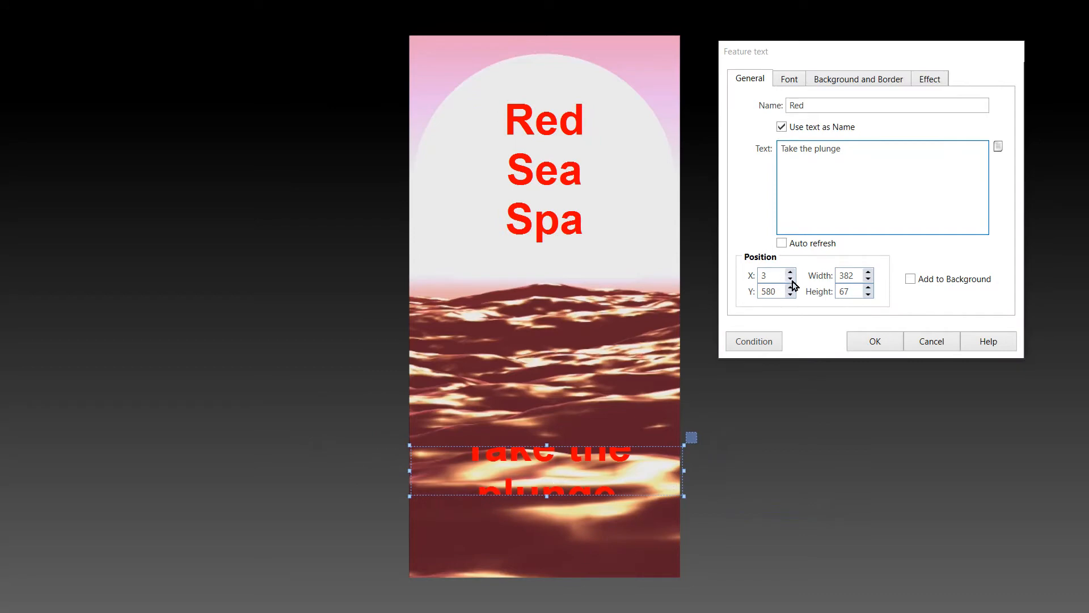
Set the color of the "Take the plunge" text to white and its font size to 40
{"action": "left_click", "coordinate": [789, 80]}
{"action": "left_click", "coordinate": [799, 151]}
{"action": "left_click", "coordinate": [702, 402]}
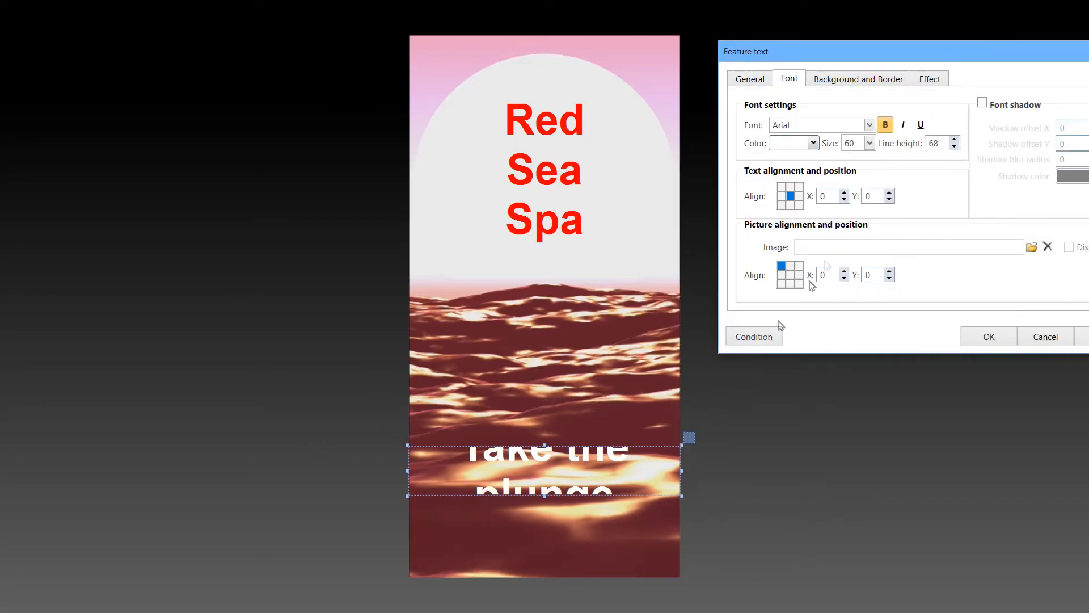
{"action": "left_click", "coordinate": [869, 143]}
{"action": "scroll", "coordinate": [866, 283], "scroll_direction": "up", "scroll_amount": 3}
{"action": "scroll", "coordinate": [867, 282], "scroll_direction": "down", "scroll_amount": 2}
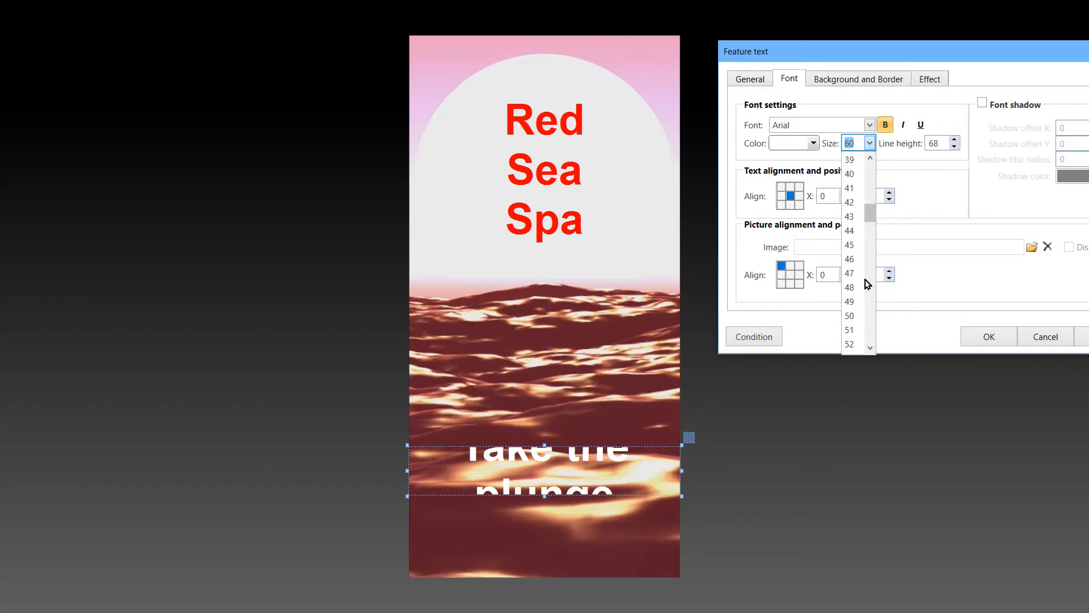
{"action": "left_click", "coordinate": [855, 175]}
Change the font of the "Take the plunge" text to Segoe Script
{"action": "left_click", "coordinate": [824, 126]}
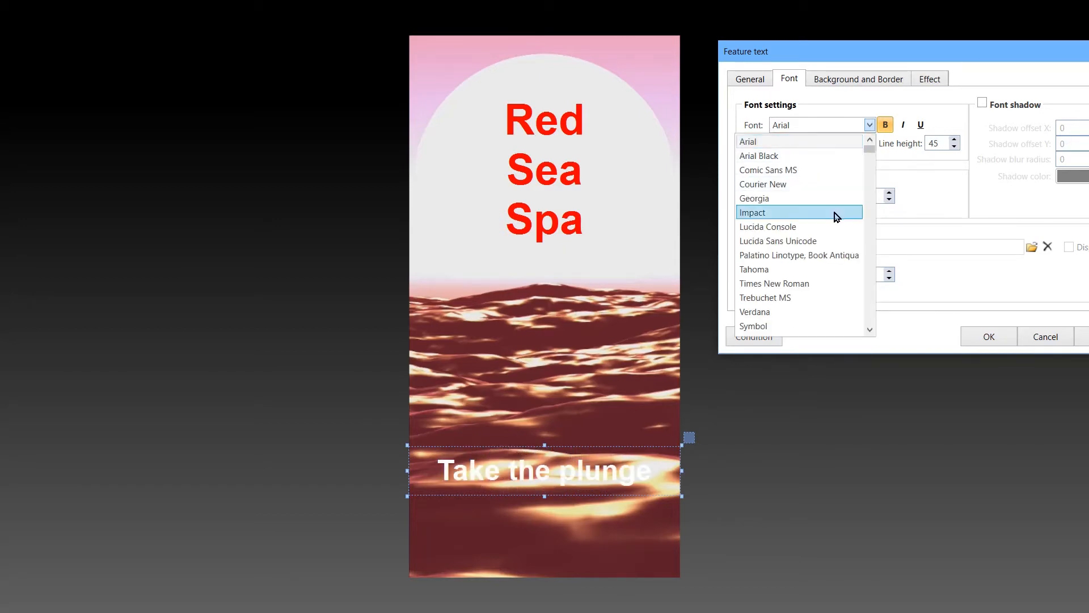
{"action": "scroll", "coordinate": [841, 260], "scroll_direction": "down", "scroll_amount": 2}
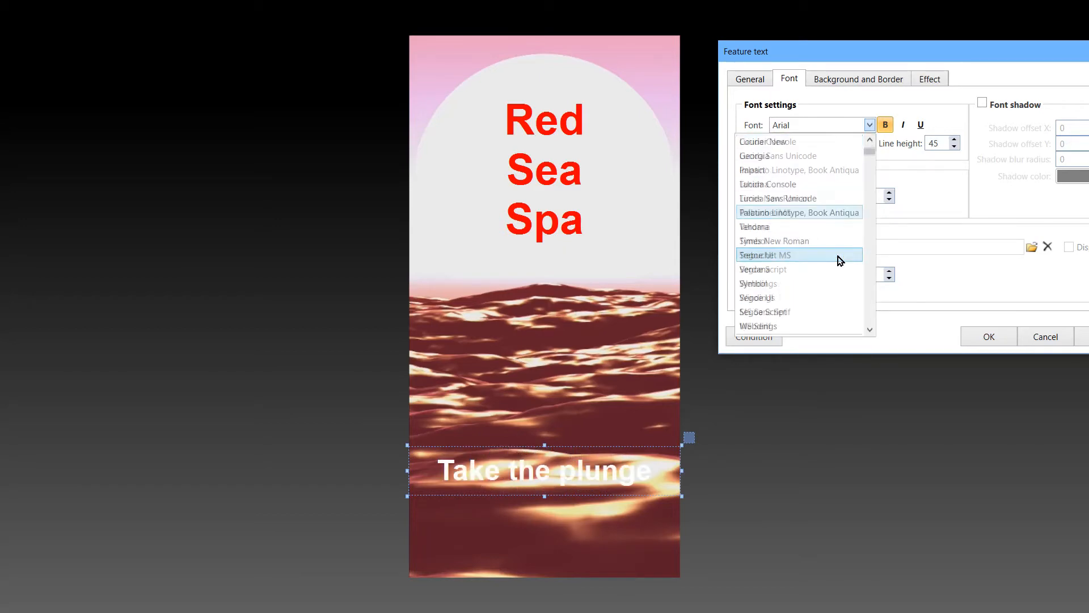
{"action": "left_click", "coordinate": [828, 269]}
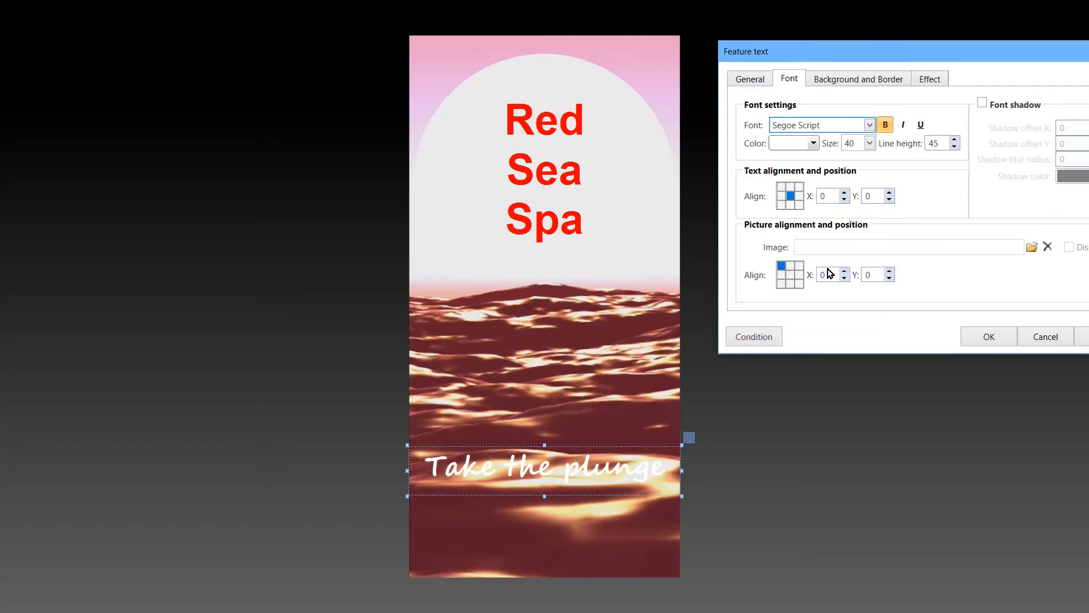
Add a black font shadow to the "Take the plunge" text with X and Y offsets of 1 and a blur radius of 3
{"action": "left_click", "coordinate": [982, 103]}
{"action": "left_click_drag", "start_coordinate": [941, 54], "coordinate": [868, 60]}
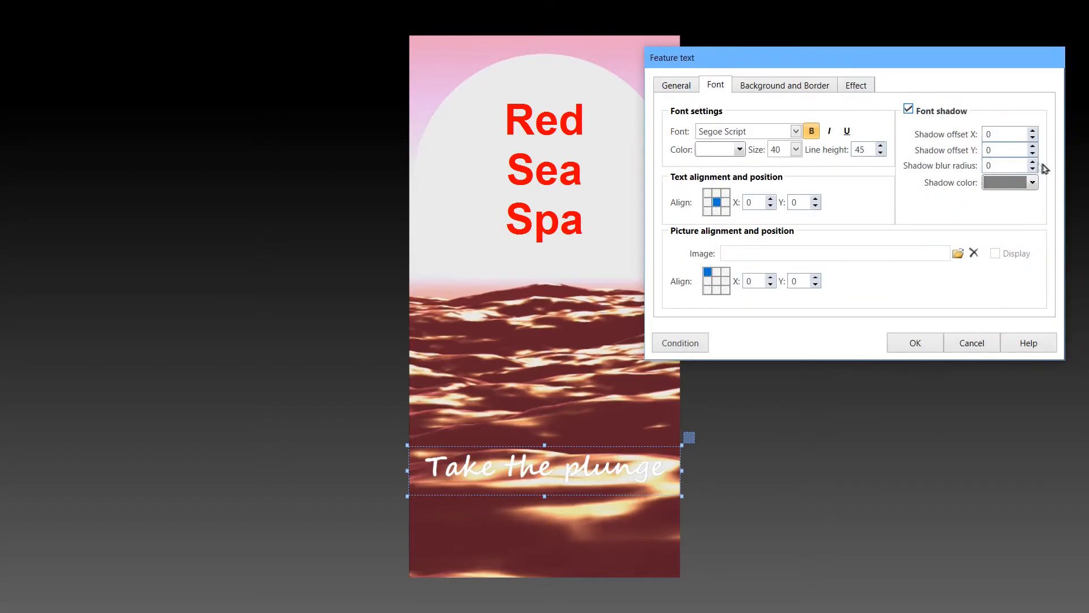
{"action": "left_click", "coordinate": [1032, 182]}
{"action": "left_click", "coordinate": [998, 219]}
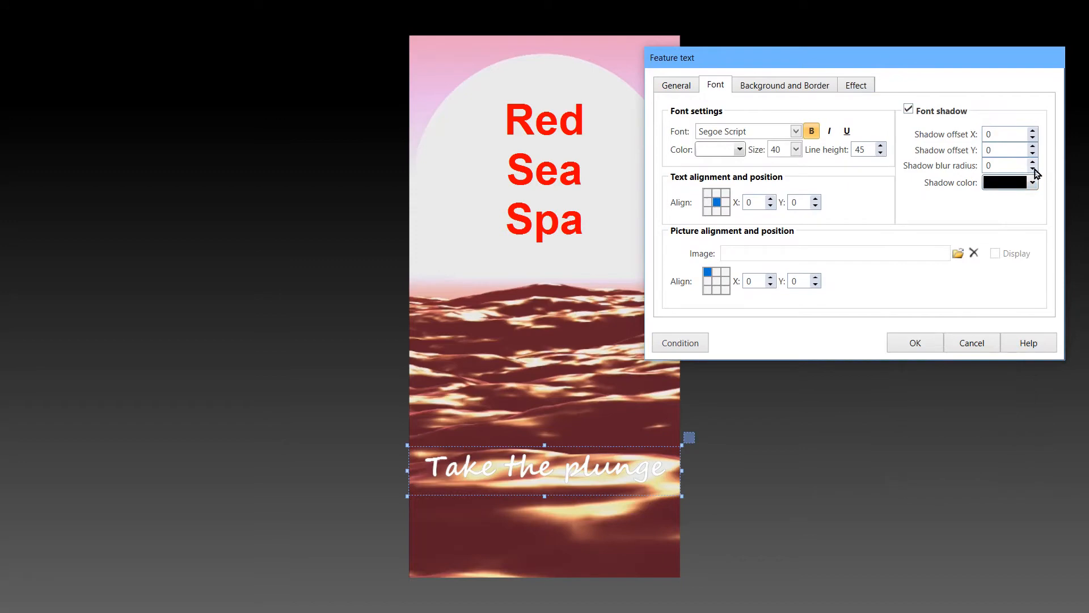
{"action": "left_click", "coordinate": [1032, 163]}
{"action": "left_click_drag", "start_coordinate": [1032, 130], "coordinate": [1033, 148]}
{"action": "left_click", "coordinate": [1033, 148]}
{"action": "left_click", "coordinate": [1032, 139]}
{"action": "left_click", "coordinate": [1033, 131]}
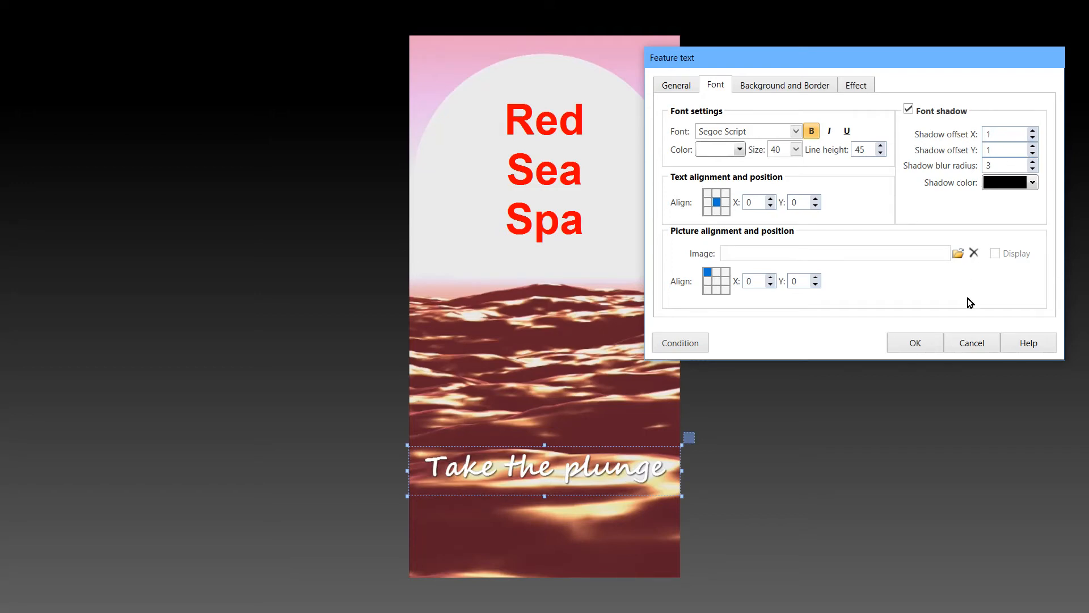
Raise the "Take the plunge" text to about Y 537 and accept the feature text
{"action": "left_click", "coordinate": [676, 85]}
{"action": "left_click_drag", "start_coordinate": [717, 298], "coordinate": [719, 339]}
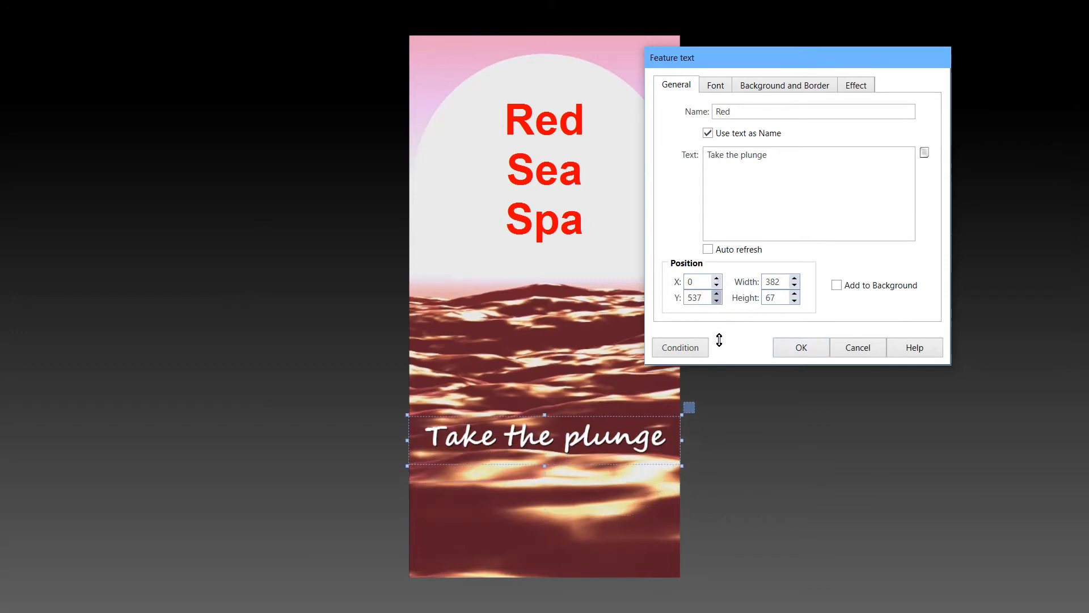
{"action": "left_click", "coordinate": [799, 352]}
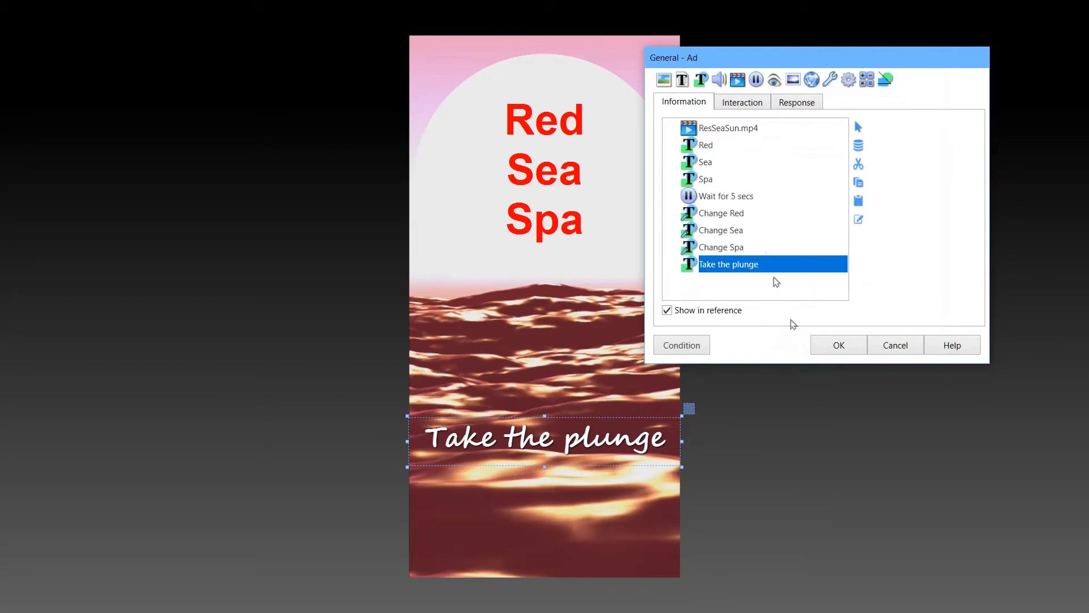
Add a button interaction and place it at the foot of the ad, at about X 121, Y 702
{"action": "left_click", "coordinate": [739, 103]}
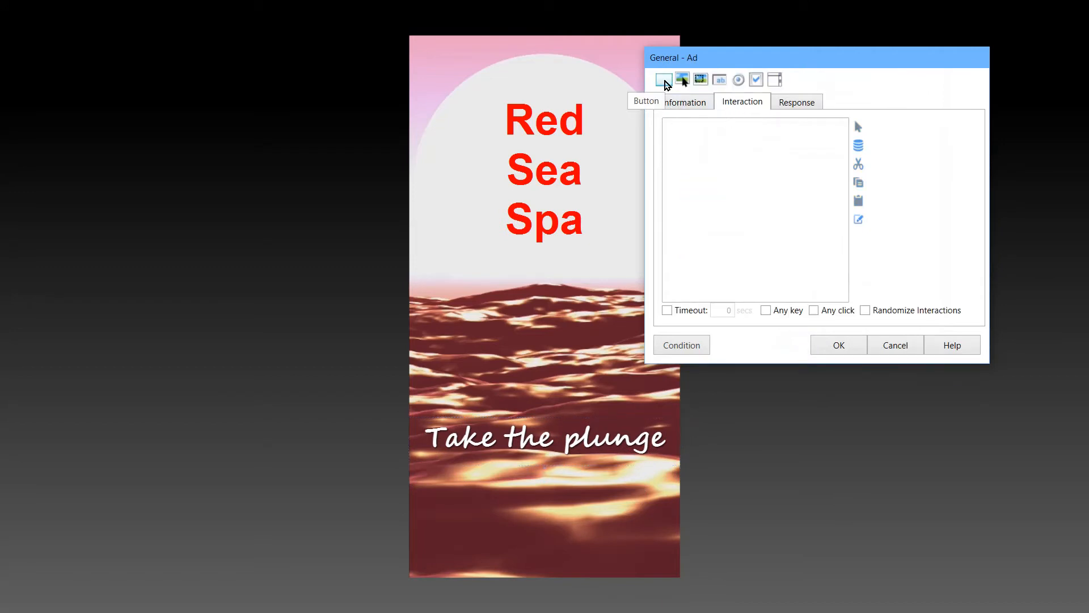
{"action": "left_click", "coordinate": [664, 81]}
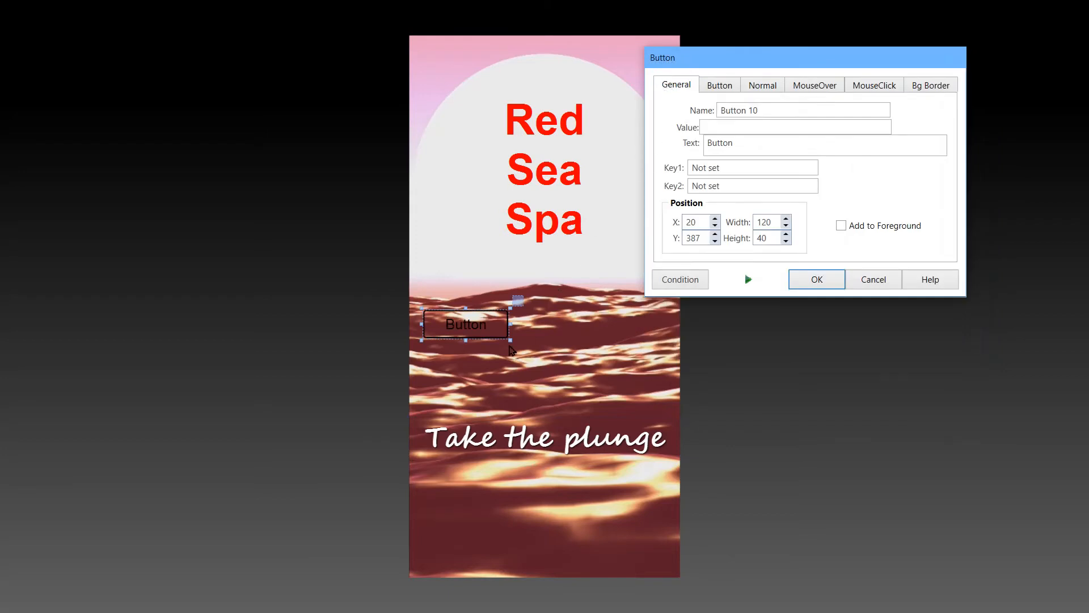
{"action": "left_click_drag", "start_coordinate": [460, 329], "coordinate": [539, 547]}
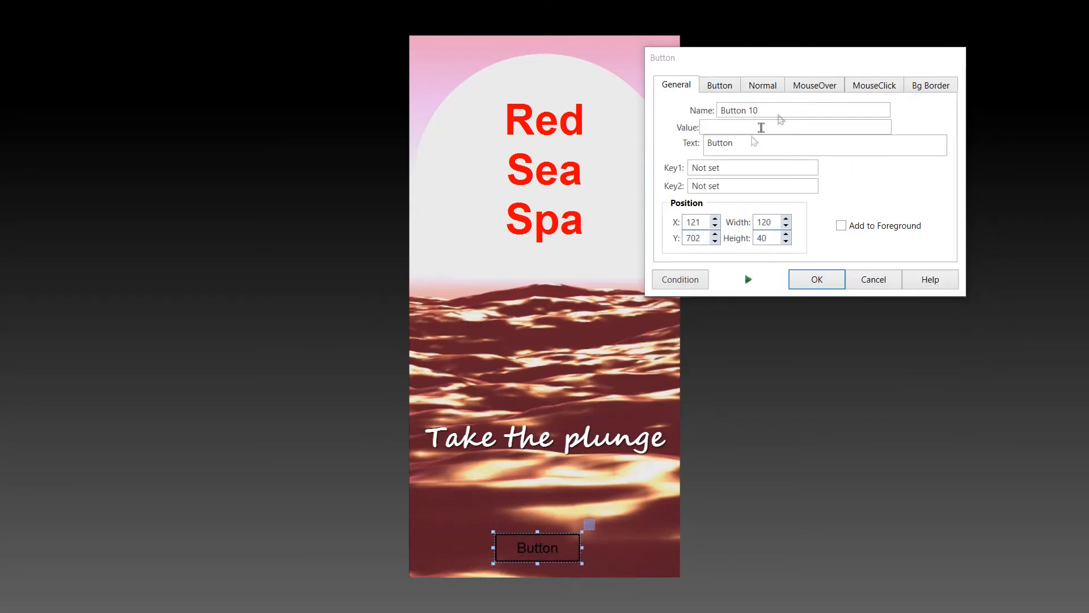
Set the button's name and value to LM and its text to "Learn more"
{"action": "left_click", "coordinate": [761, 111]}
{"action": "type", "text": "LM"}
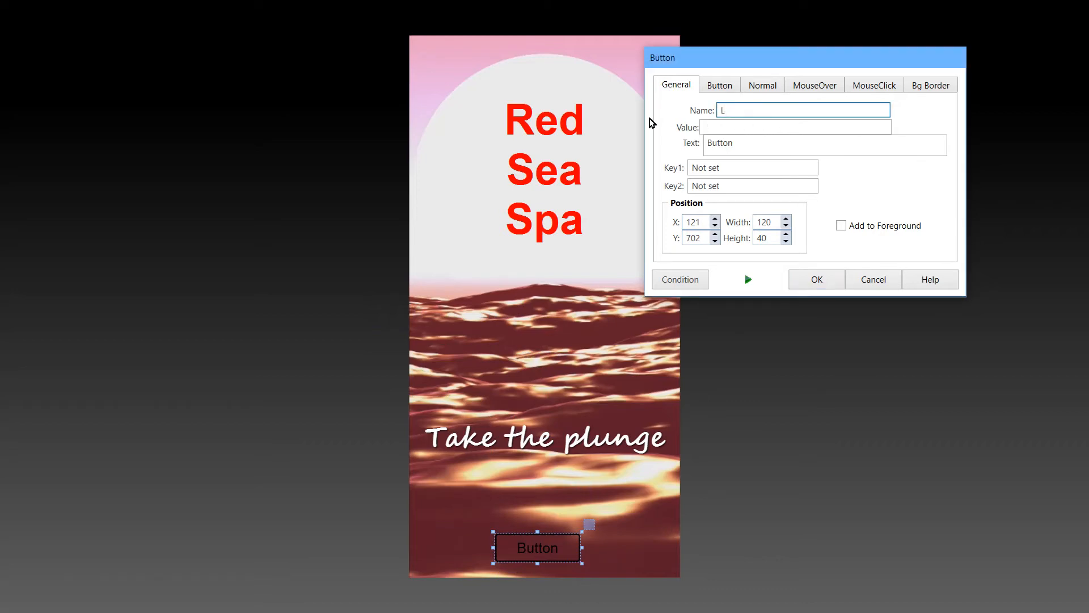
{"action": "left_click", "coordinate": [748, 128]}
{"action": "key", "text": "Tab"}
{"action": "type", "text": "Learn more"}
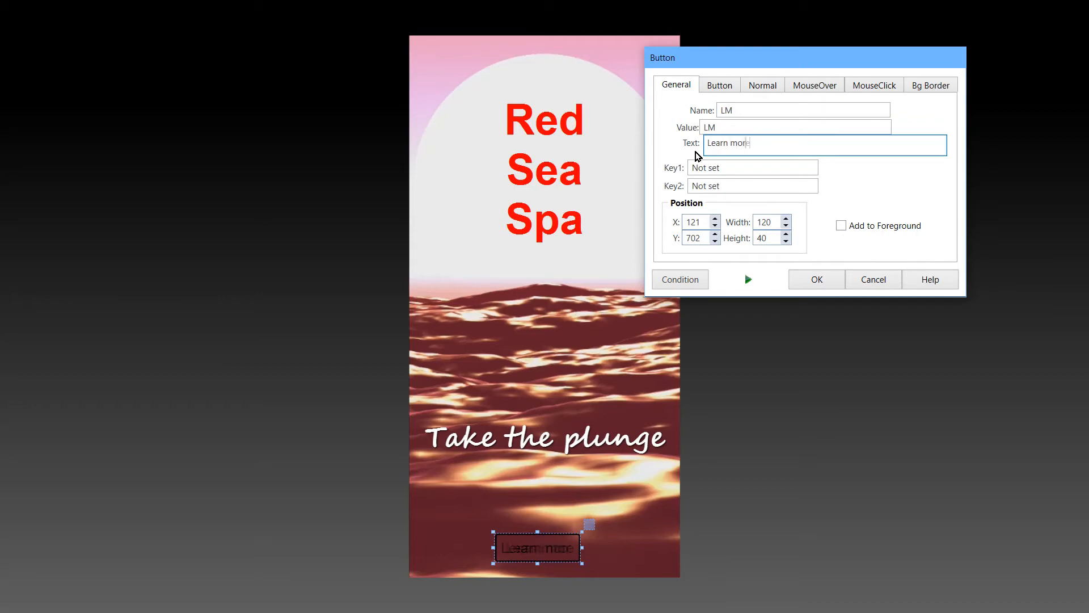
Set the button's normal state to white text on a red background
{"action": "left_click", "coordinate": [720, 87]}
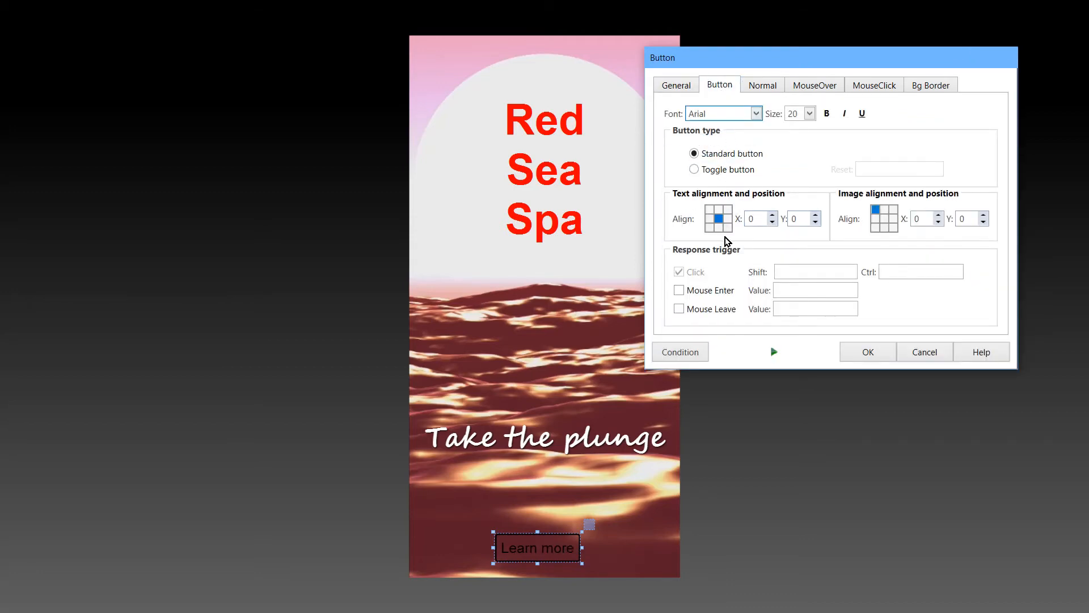
{"action": "left_click", "coordinate": [759, 87]}
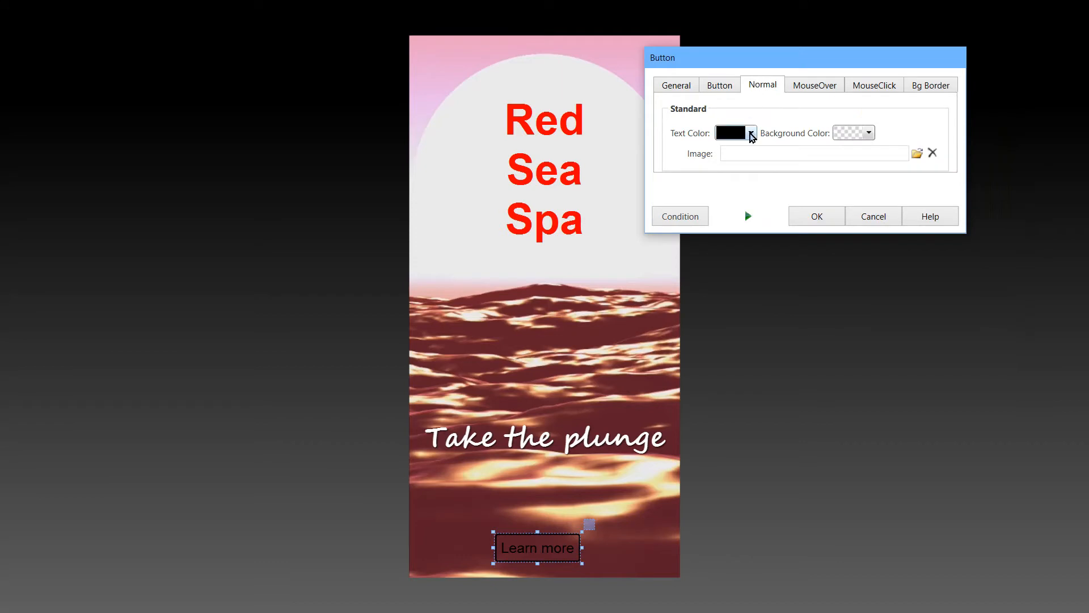
{"action": "left_click", "coordinate": [751, 133]}
{"action": "left_click", "coordinate": [637, 392]}
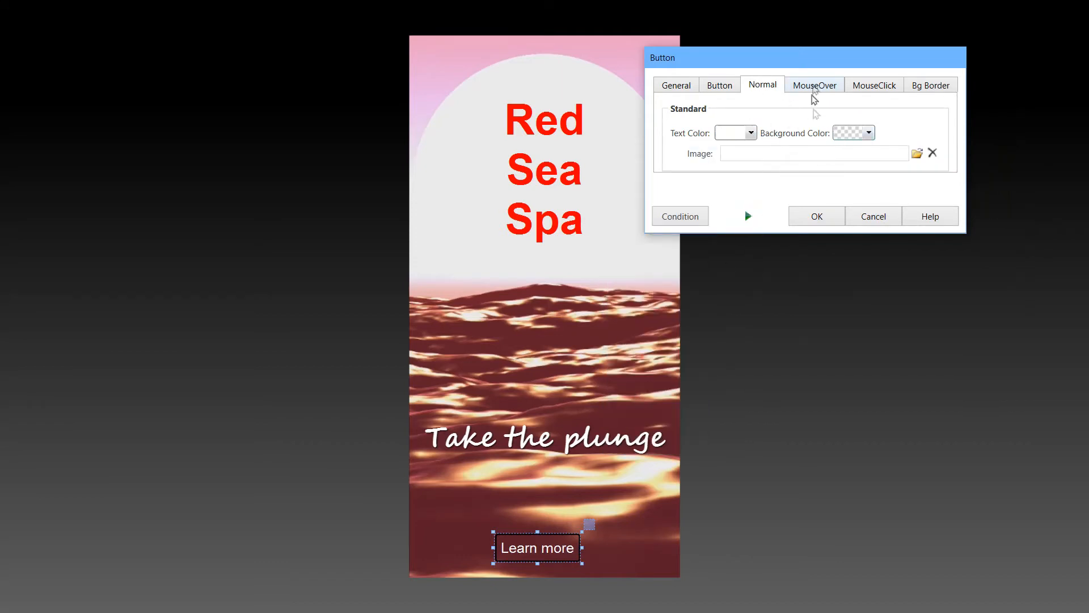
{"action": "left_click", "coordinate": [869, 134]}
{"action": "left_click", "coordinate": [792, 385]}
Set the background color of the button's mouse-click state to red
{"action": "left_click", "coordinate": [874, 86]}
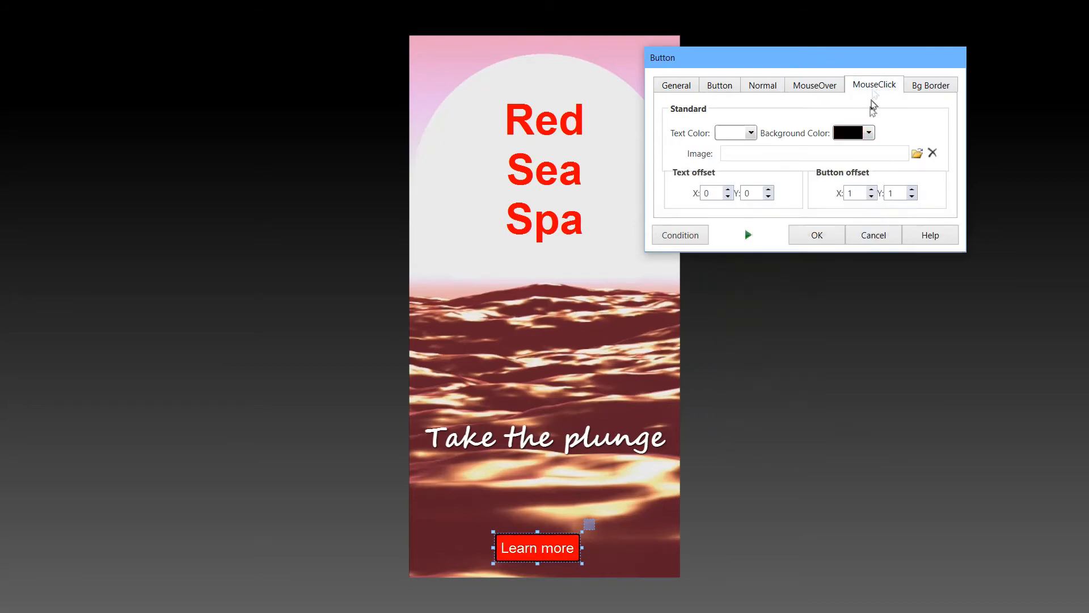
{"action": "left_click", "coordinate": [868, 134]}
{"action": "left_click", "coordinate": [806, 385]}
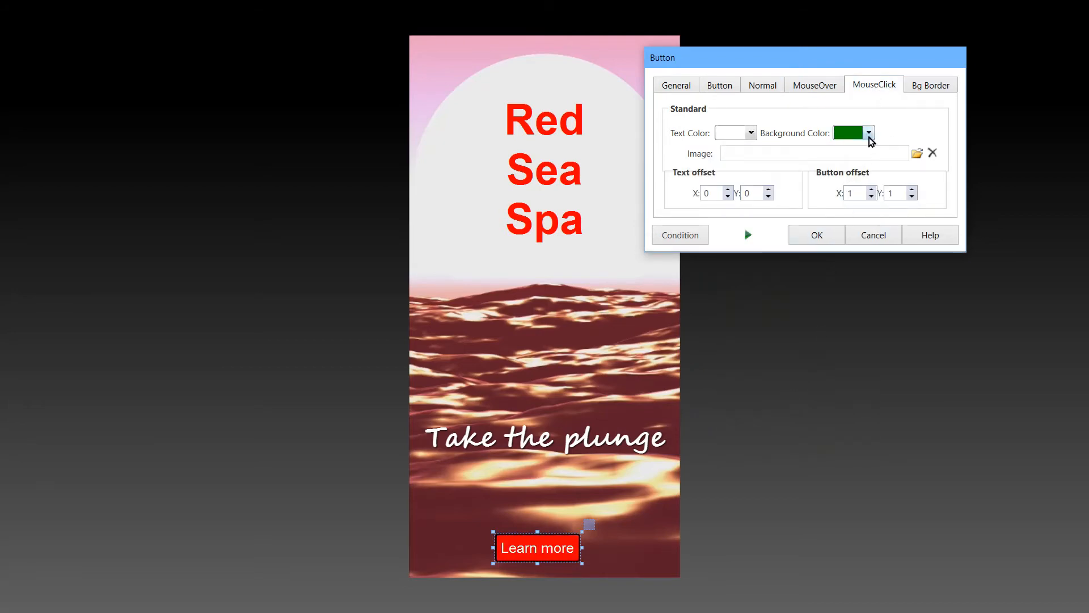
{"action": "left_click", "coordinate": [869, 134]}
{"action": "left_click", "coordinate": [792, 388]}
Set the button's mouse-over background to red and change its mouse-over text color
{"action": "left_click", "coordinate": [814, 86]}
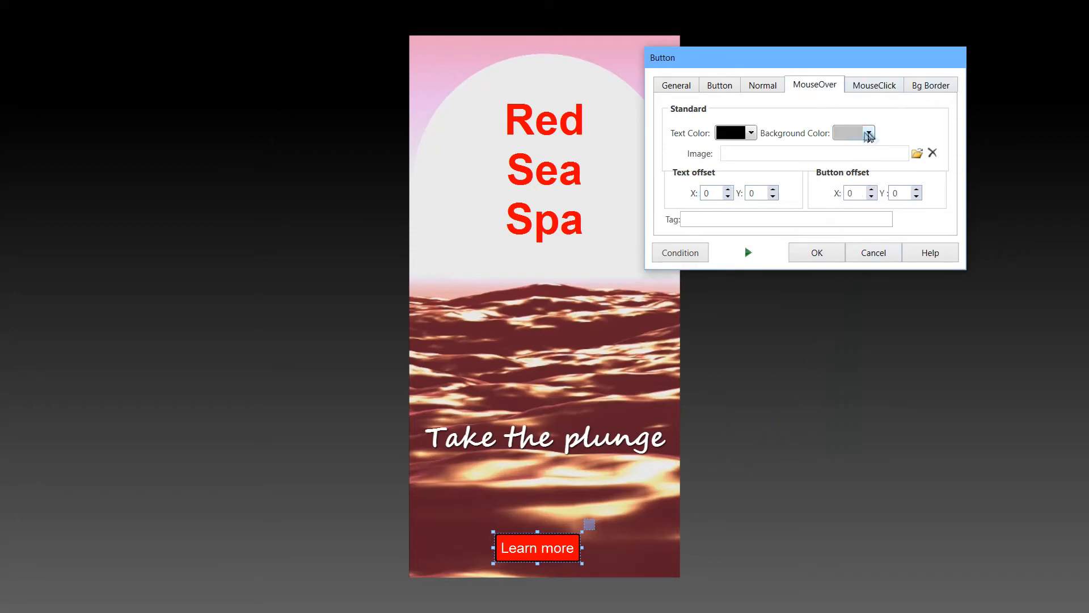
{"action": "left_click", "coordinate": [869, 133]}
{"action": "left_click", "coordinate": [793, 387]}
{"action": "left_click", "coordinate": [751, 133]}
{"action": "left_click", "coordinate": [717, 385]}
{"action": "left_click", "coordinate": [876, 86]}
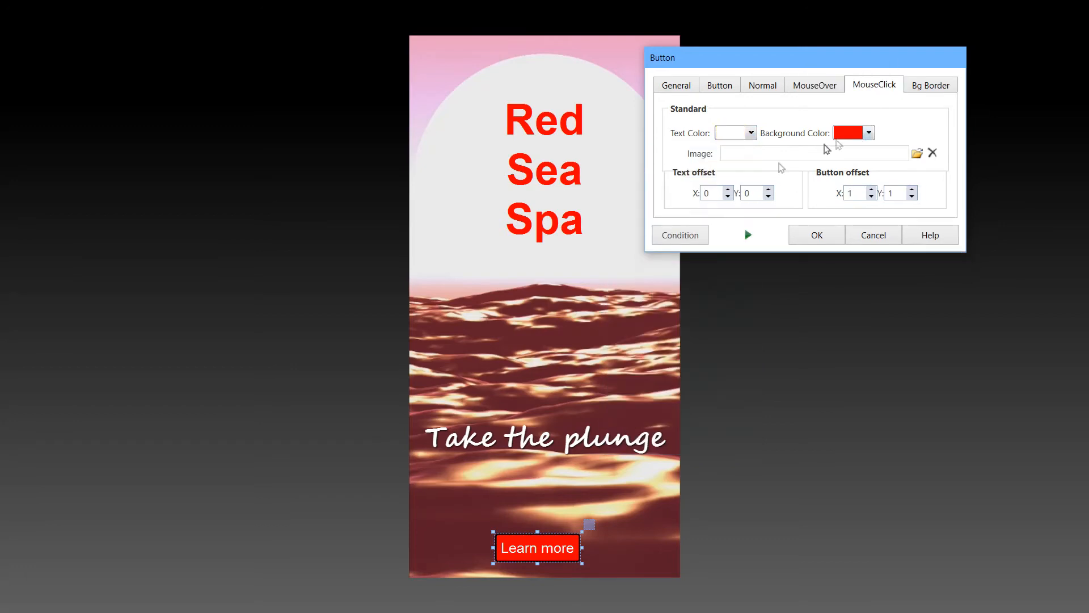
Remove the button's border by setting its border width to 0
{"action": "left_click", "coordinate": [942, 88]}
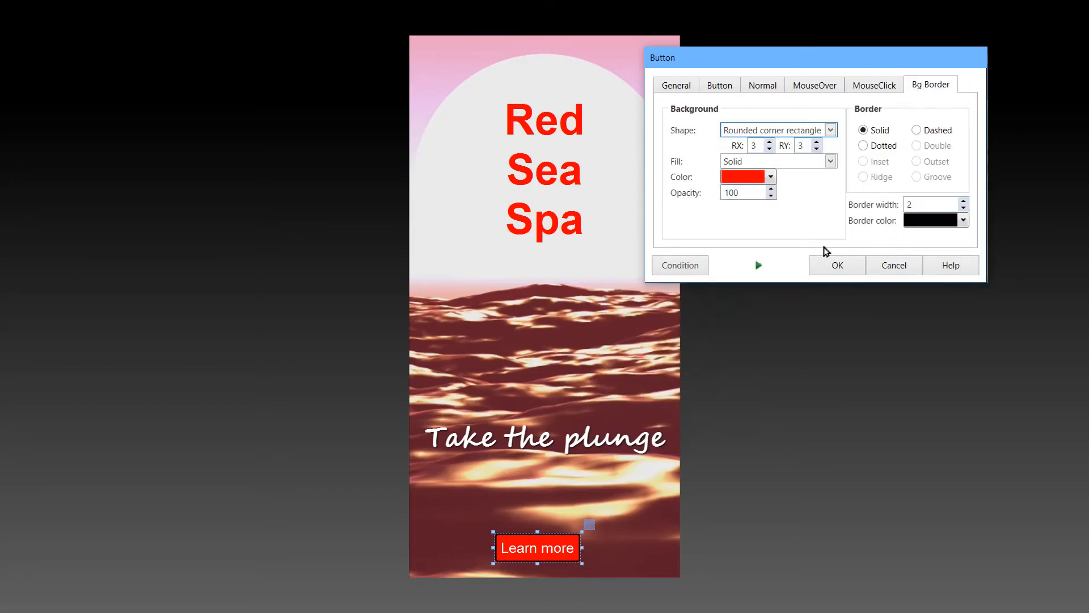
{"action": "left_click", "coordinate": [963, 207]}
{"action": "left_click", "coordinate": [963, 208]}
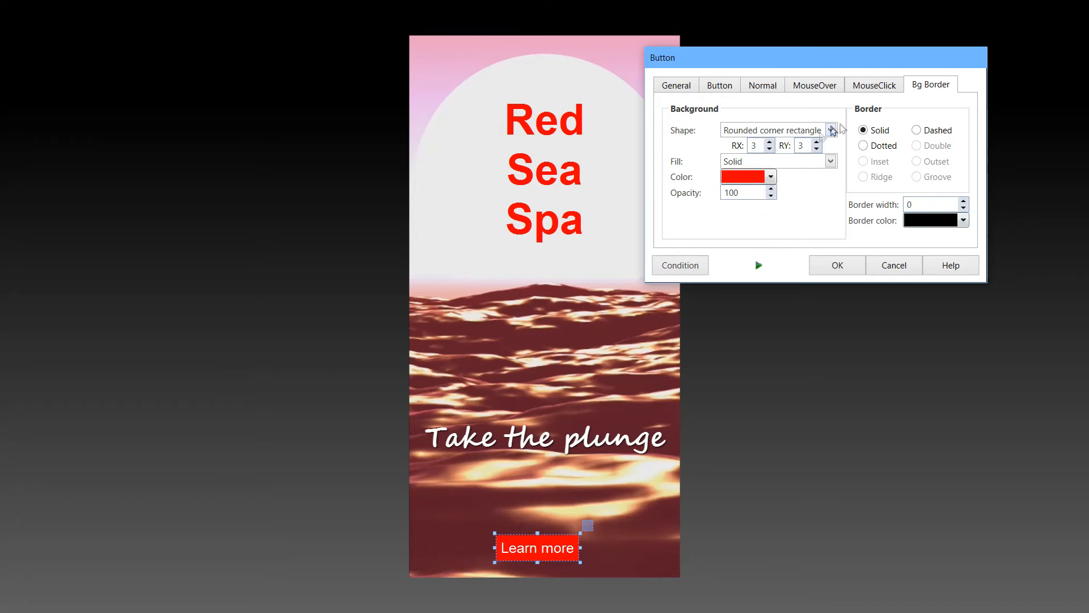
Make the "Learn more" label bold and widen the button to about 137
{"action": "left_click", "coordinate": [719, 85]}
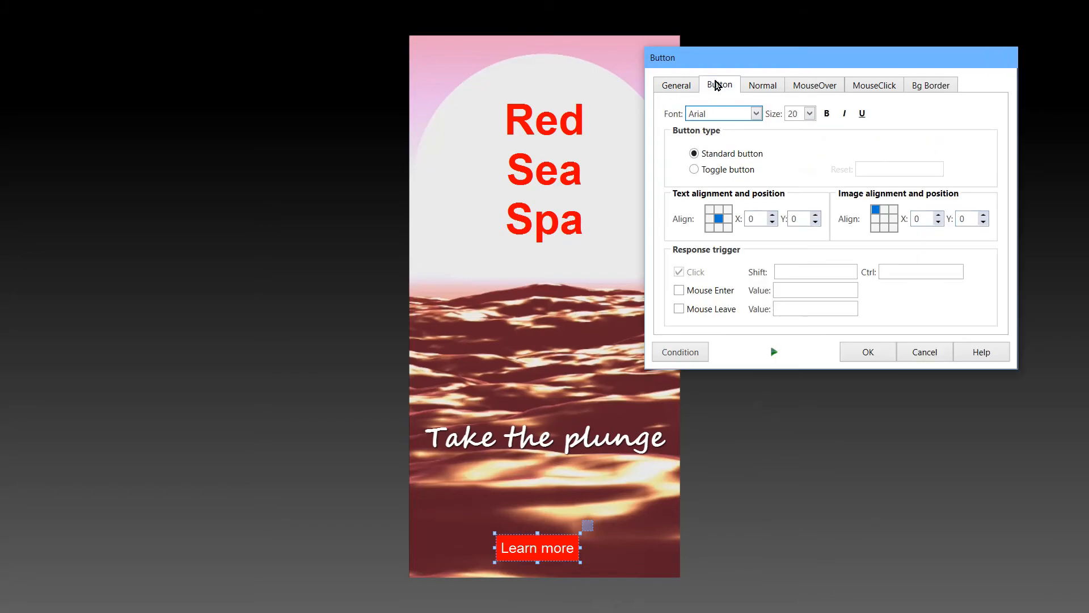
{"action": "left_click", "coordinate": [826, 114]}
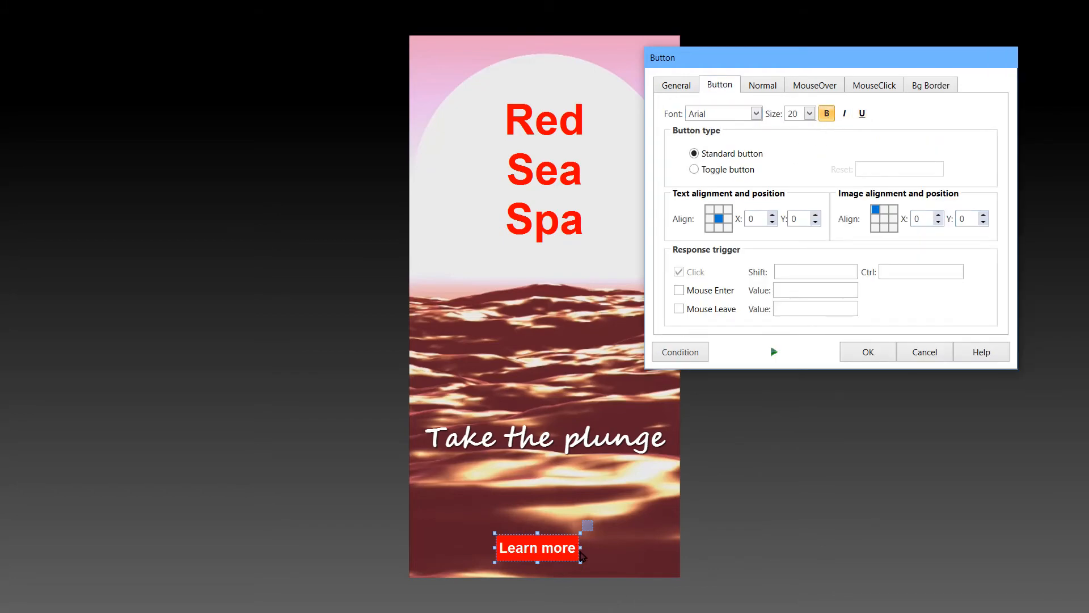
{"action": "left_click_drag", "start_coordinate": [581, 546], "coordinate": [595, 547]}
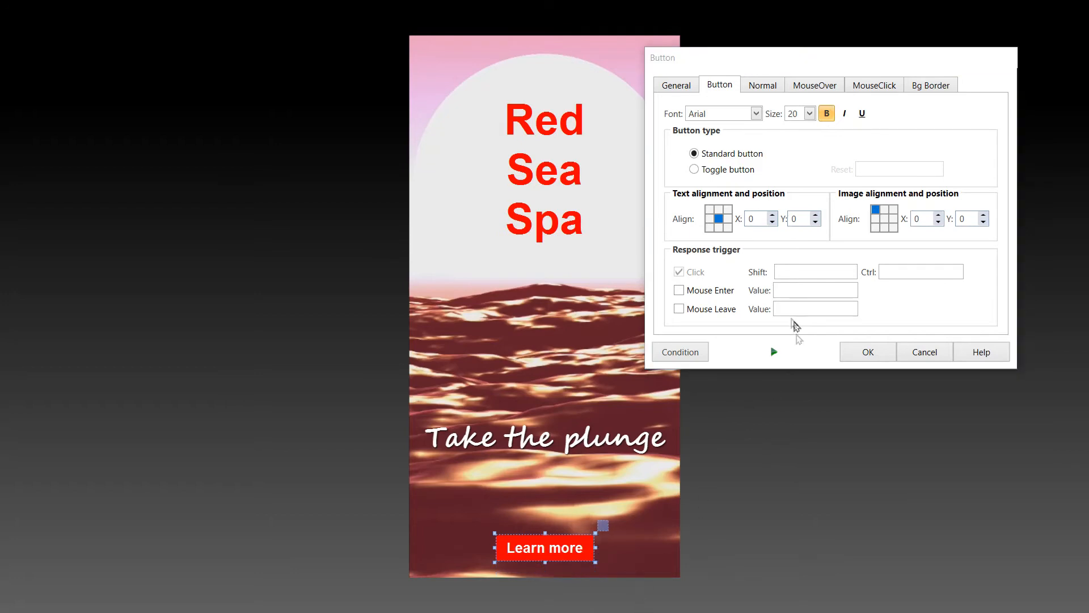
{"action": "left_click", "coordinate": [681, 85]}
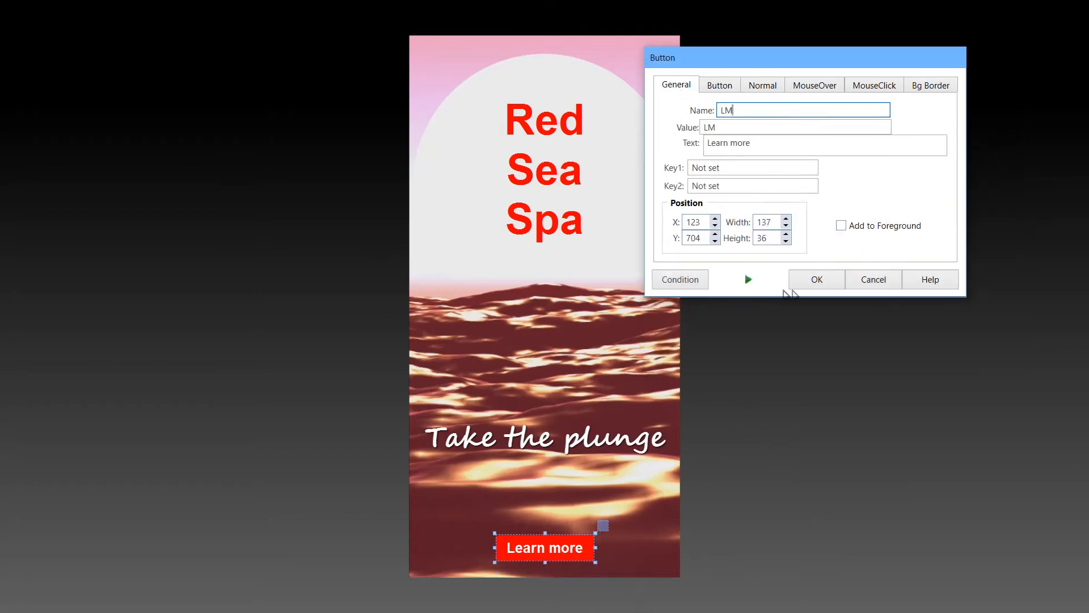
Confirm the "Learn more" button settings with the name LM and enable a 5-second timeout for the interaction
{"action": "left_click", "coordinate": [825, 282]}
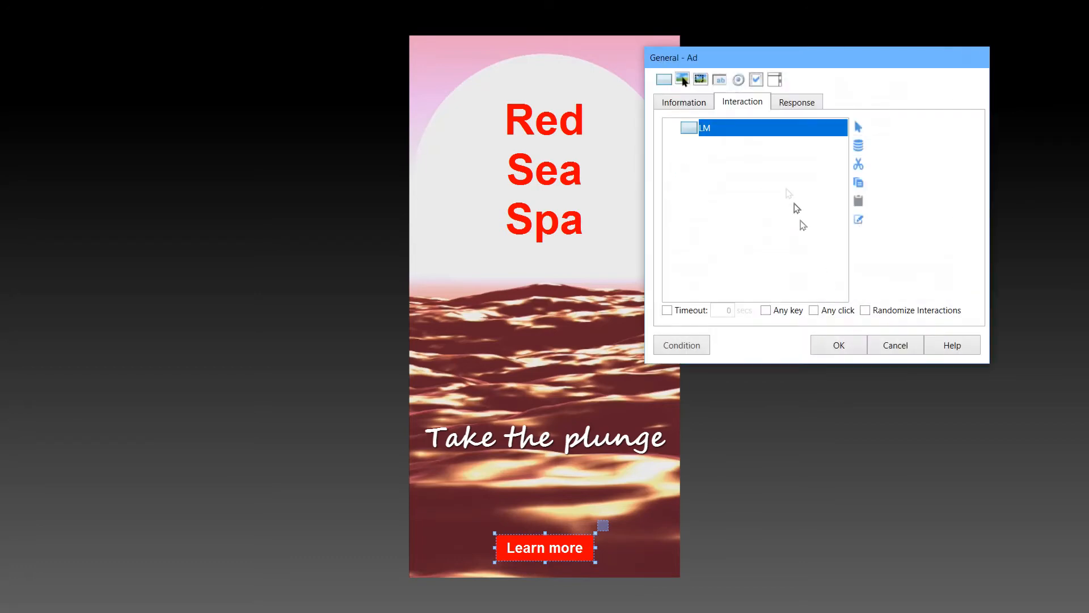
{"action": "left_click", "coordinate": [795, 103]}
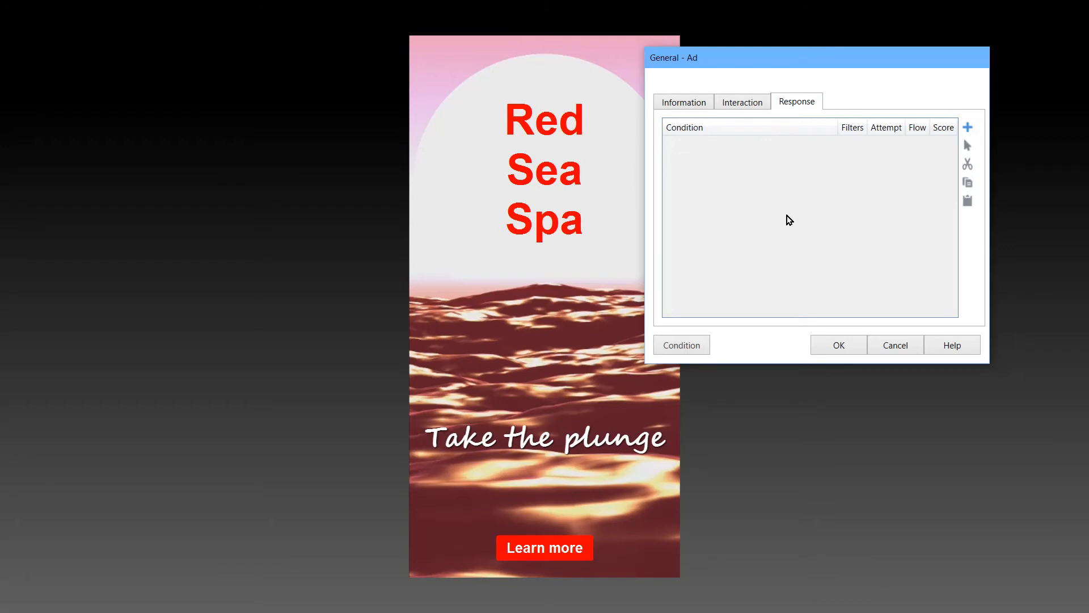
{"action": "left_click", "coordinate": [738, 103]}
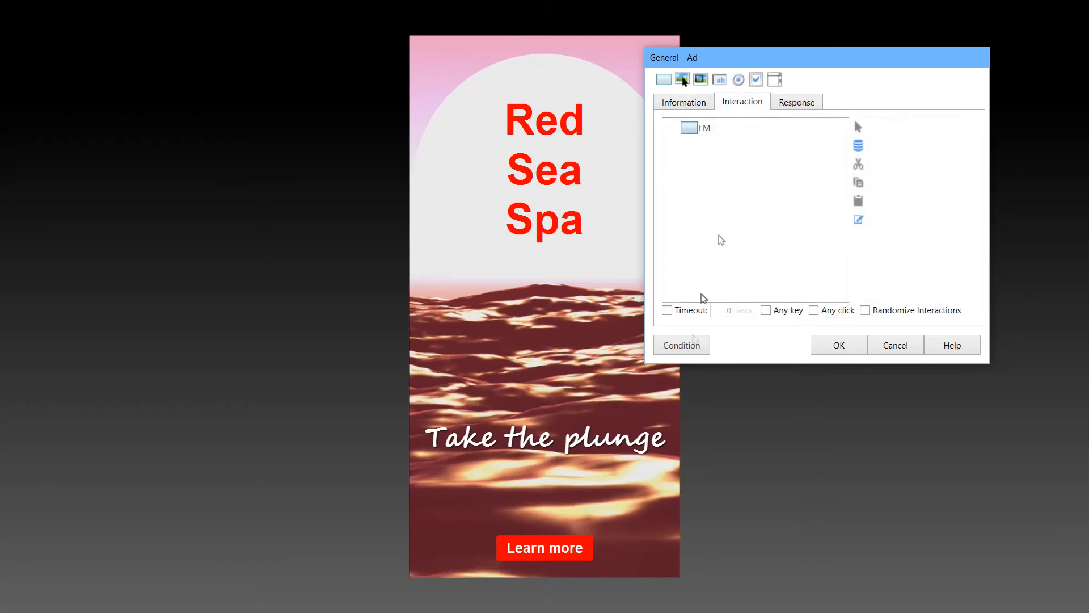
{"action": "left_click", "coordinate": [677, 311]}
{"action": "double_click", "coordinate": [722, 310]}
{"action": "type", "text": "5"}
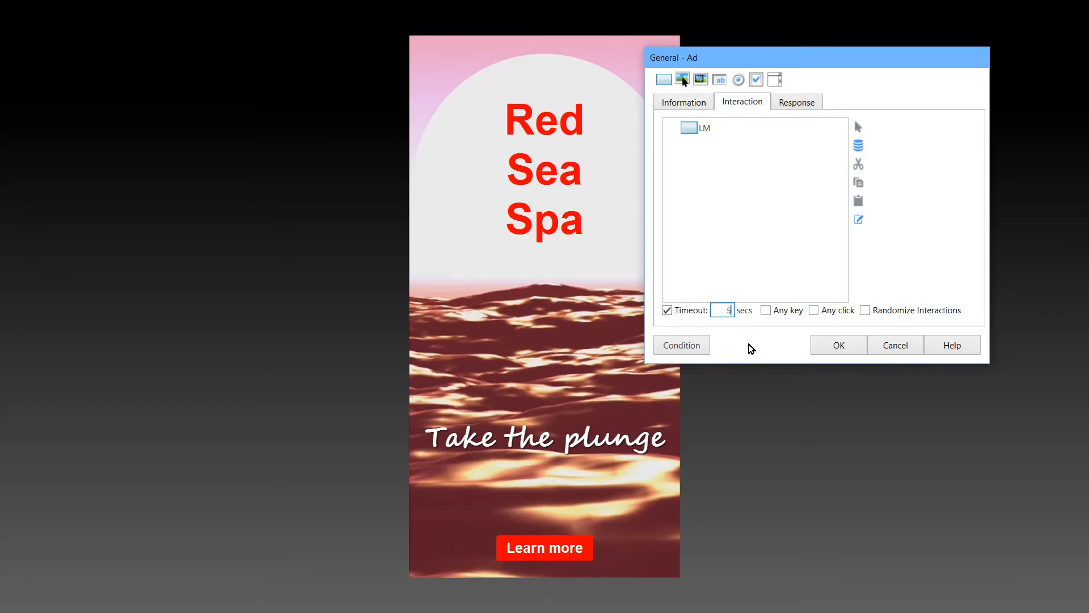
Add a response with the condition IF ANSWER = LM, ignoring case and spaces
{"action": "left_click", "coordinate": [796, 102]}
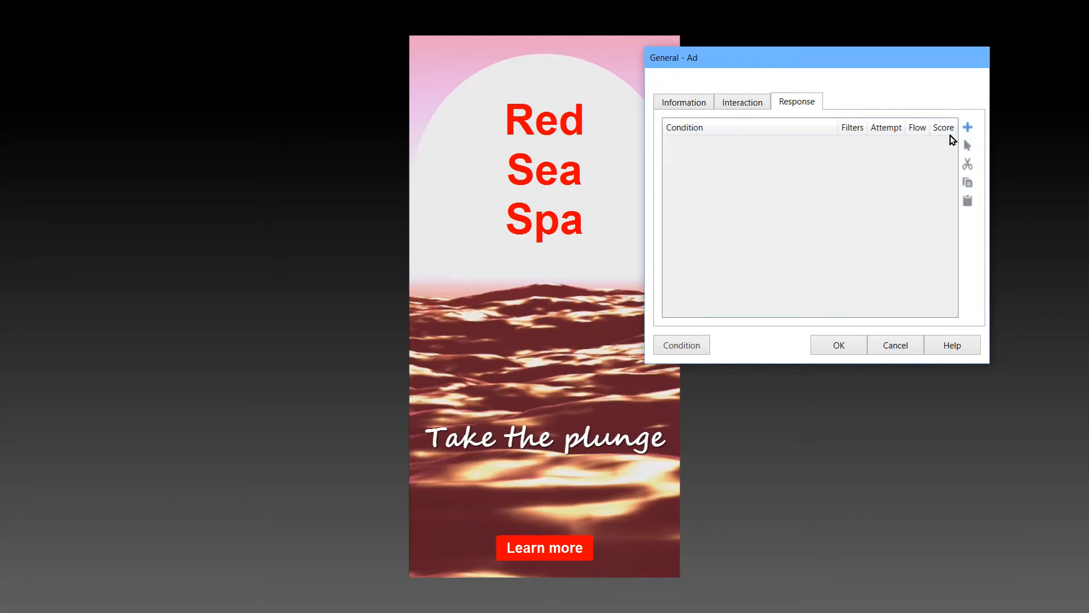
{"action": "left_click", "coordinate": [971, 130]}
{"action": "left_click", "coordinate": [700, 126]}
{"action": "left_click", "coordinate": [696, 131]}
{"action": "left_click", "coordinate": [691, 144]}
{"action": "left_click", "coordinate": [736, 126]}
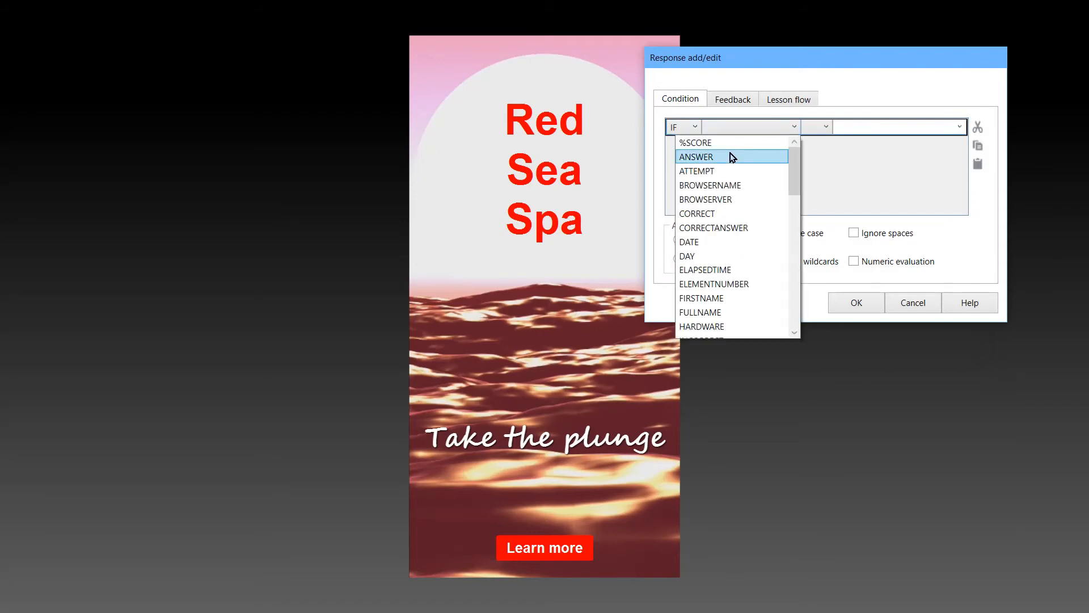
{"action": "left_click", "coordinate": [732, 159]}
{"action": "left_click", "coordinate": [821, 129]}
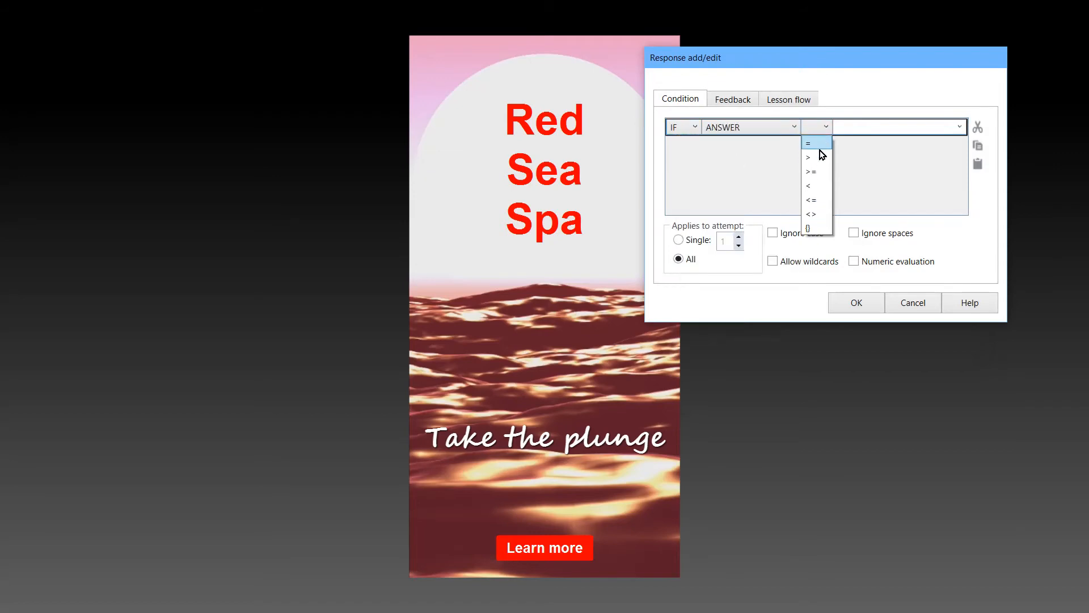
{"action": "left_click", "coordinate": [820, 143]}
{"action": "left_click", "coordinate": [858, 128]}
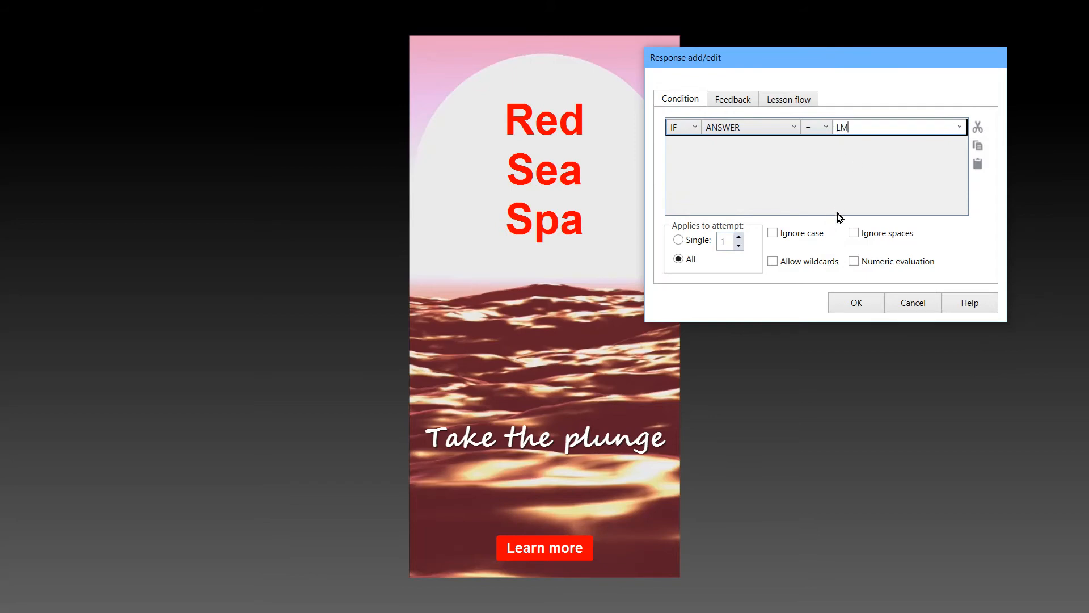
{"action": "left_click", "coordinate": [803, 234]}
{"action": "left_click", "coordinate": [858, 233]}
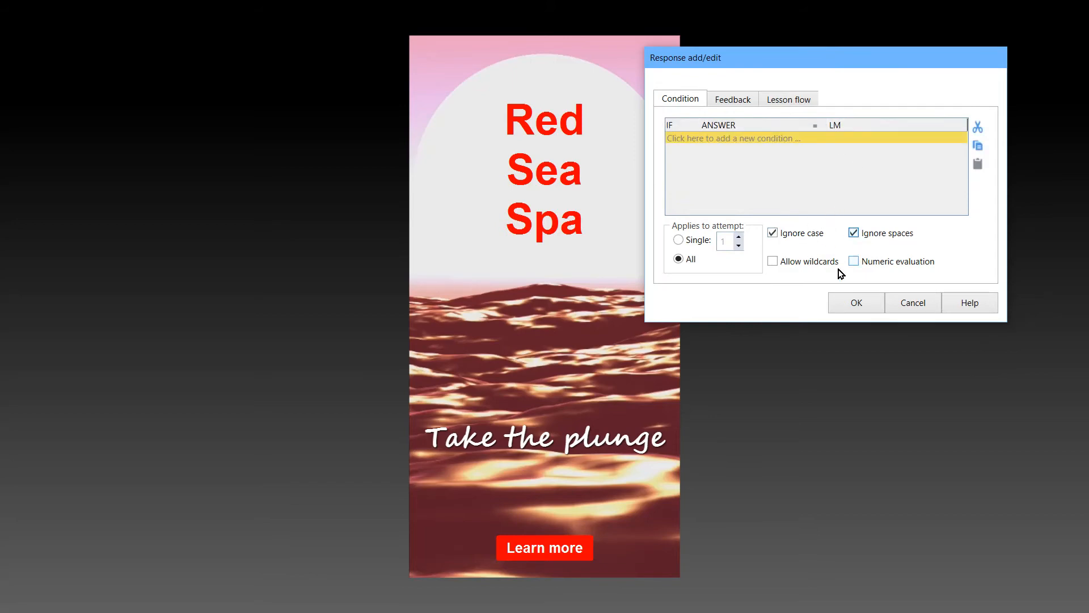
{"action": "left_click", "coordinate": [735, 102]}
{"action": "left_click", "coordinate": [722, 129]}
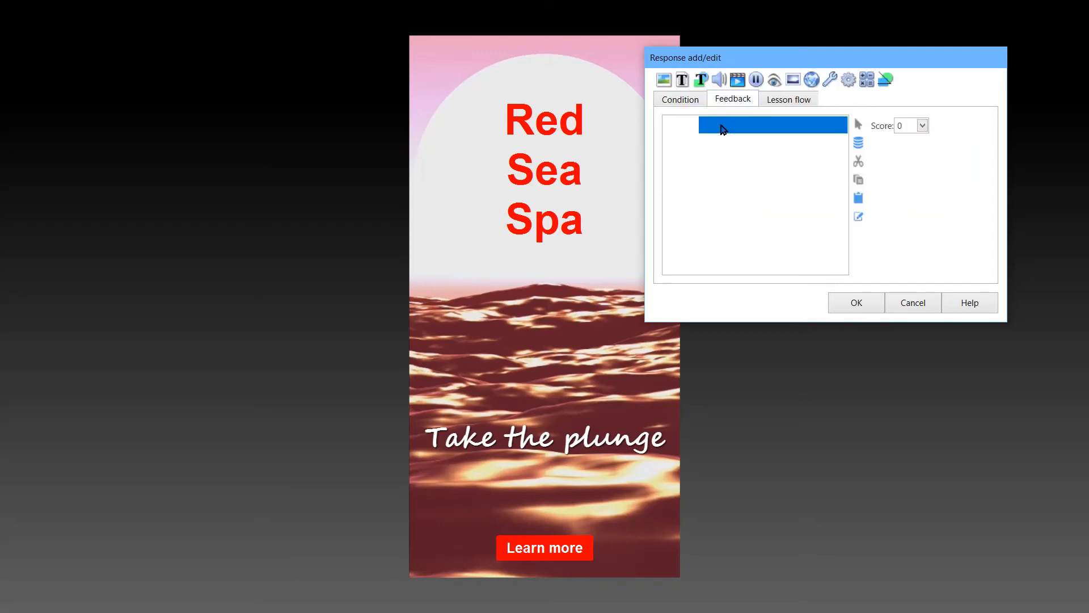
{"action": "left_click", "coordinate": [848, 82]}
{"action": "left_click", "coordinate": [795, 220]}
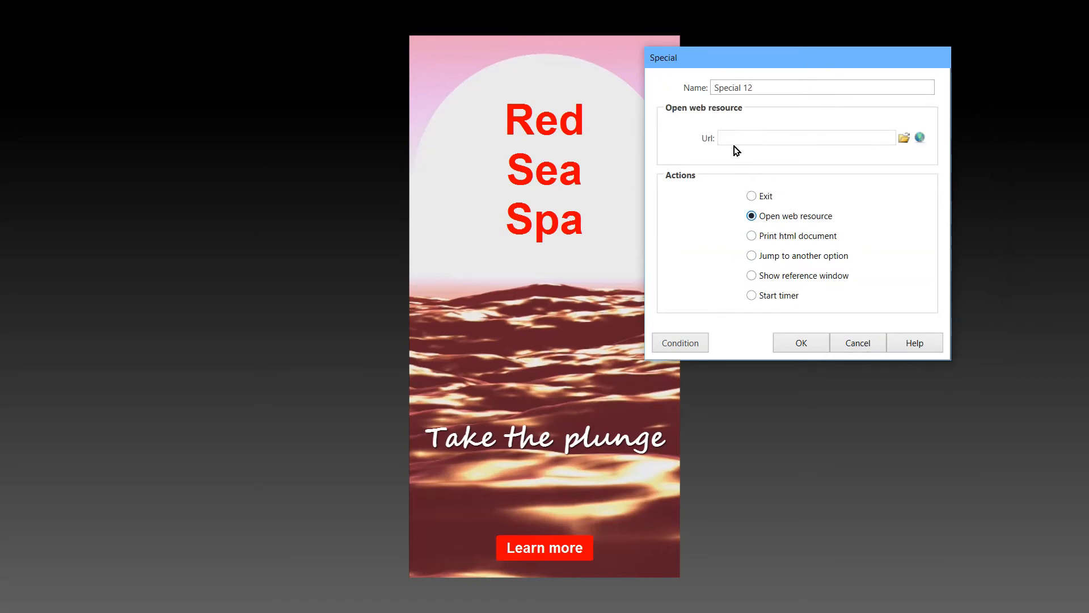
{"action": "left_click", "coordinate": [919, 138]}
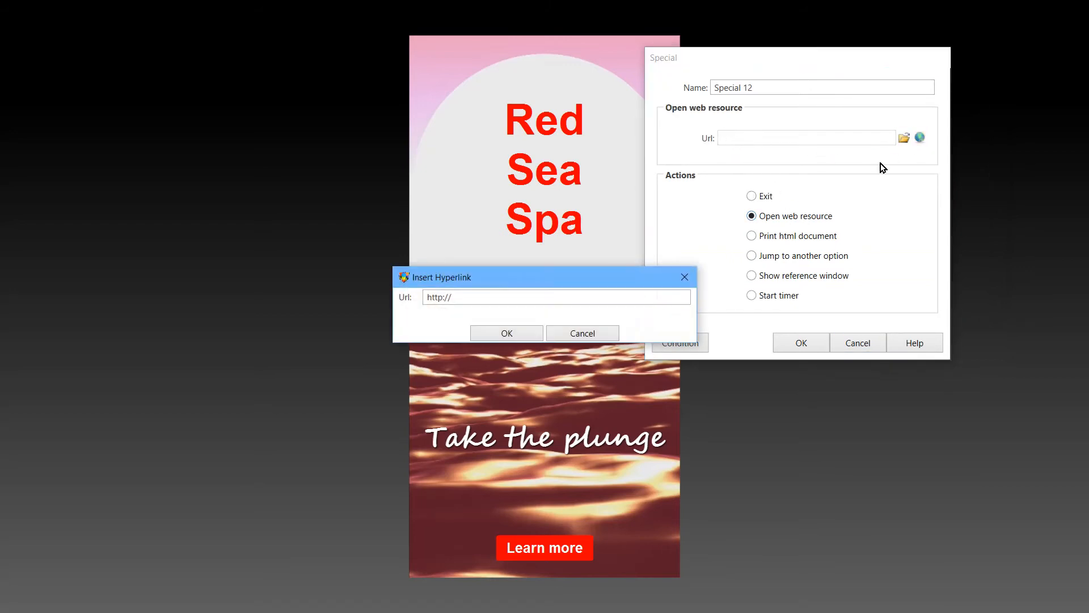
{"action": "left_click", "coordinate": [484, 298]}
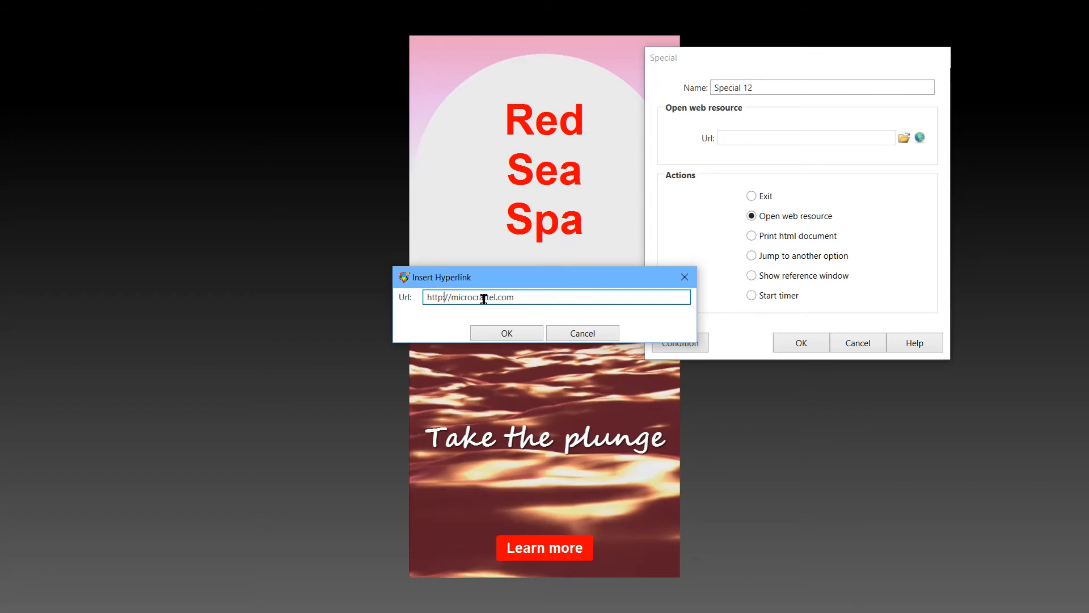
{"action": "type", "text": "s"}
{"action": "left_click", "coordinate": [507, 334]}
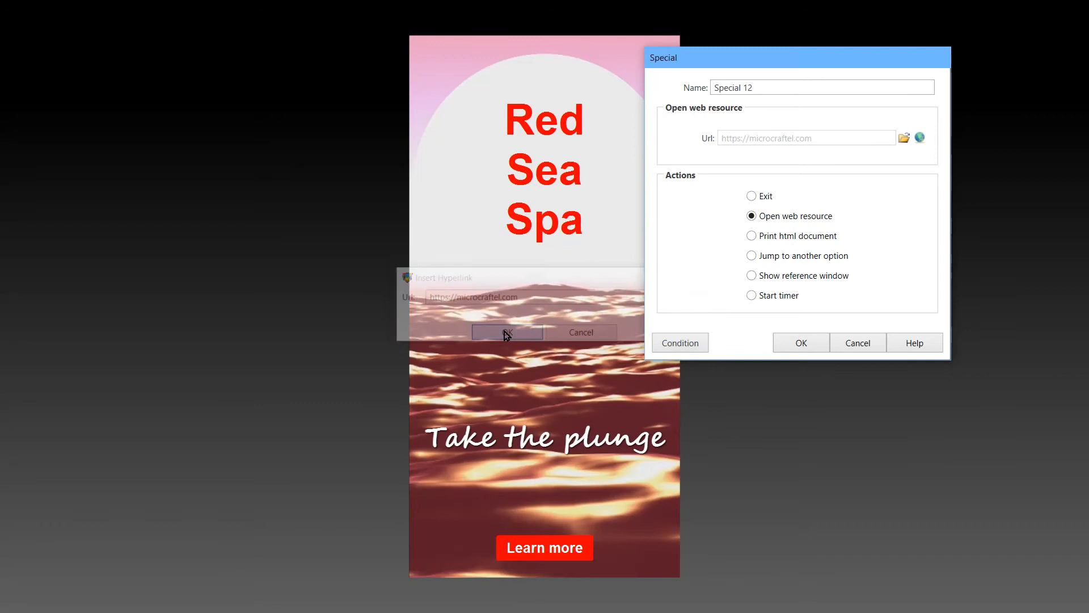
{"action": "left_click", "coordinate": [813, 349]}
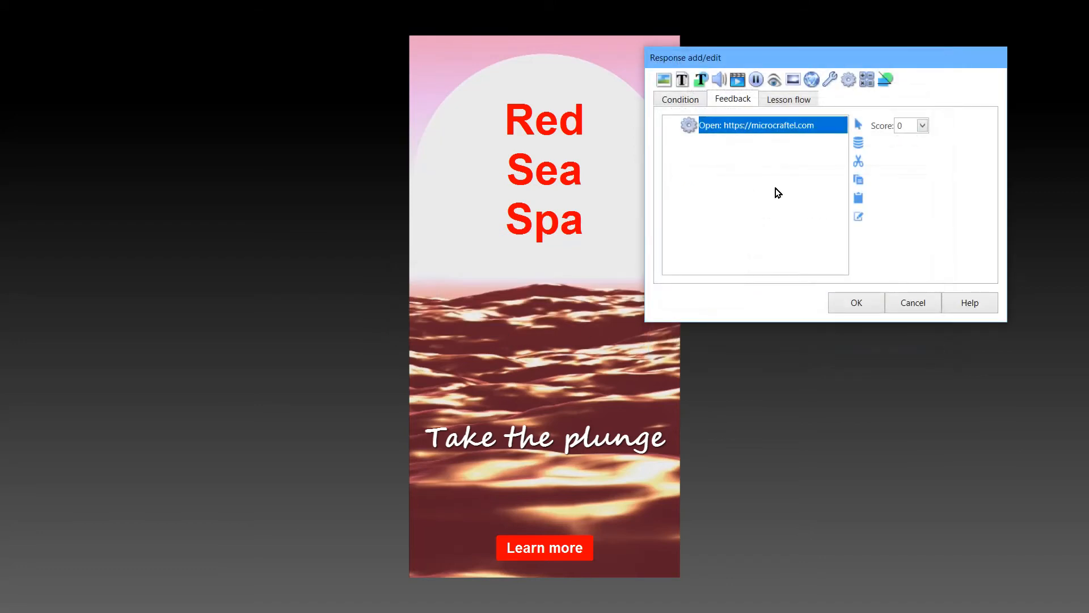
{"action": "left_click", "coordinate": [718, 144]}
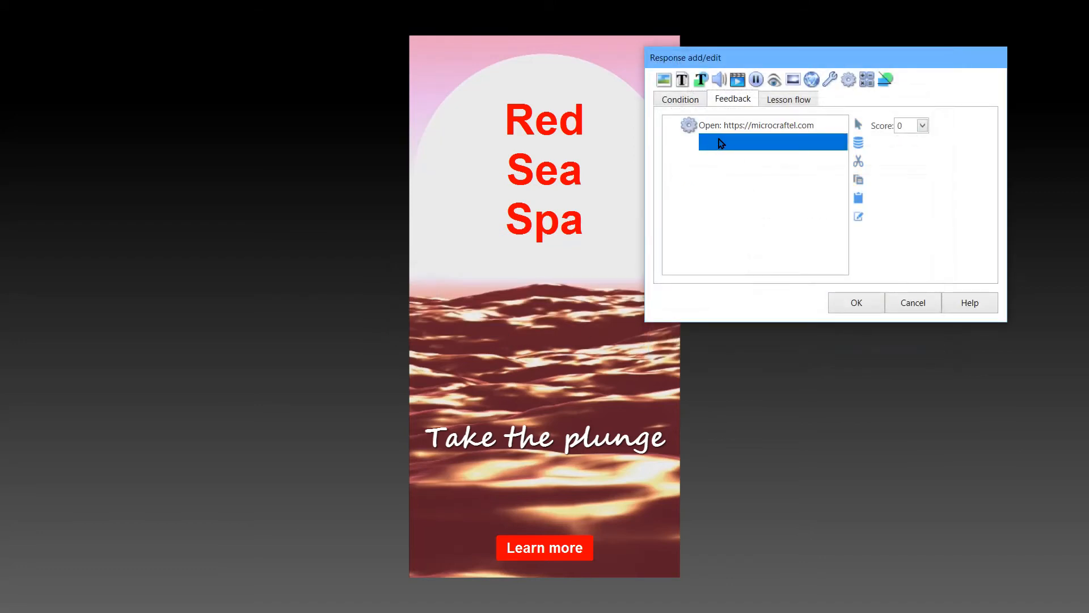
{"action": "left_click", "coordinate": [858, 306]}
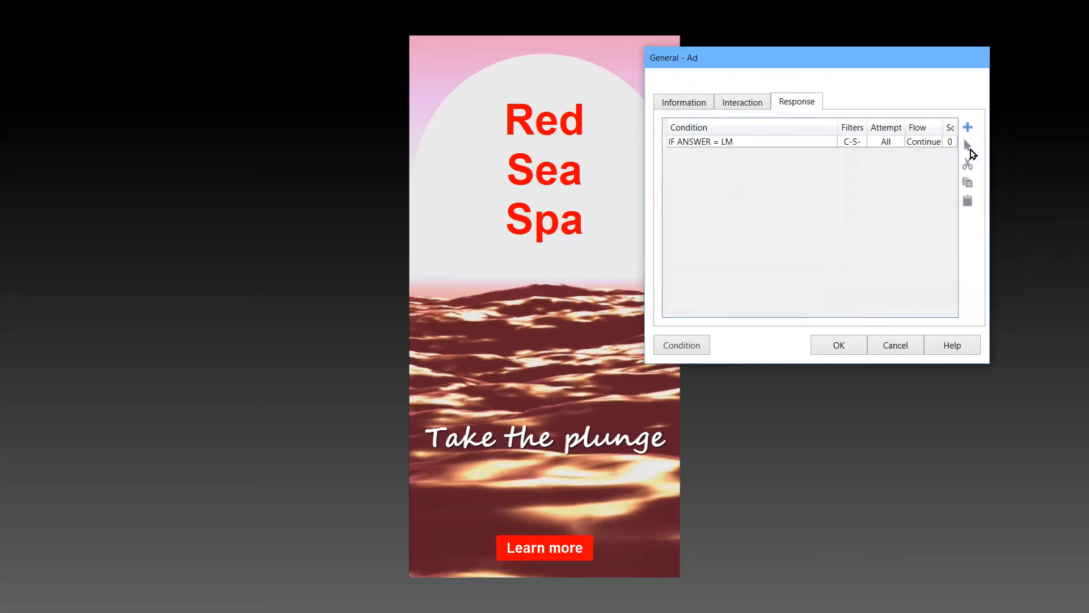
Add a second response to the Ad element with an ELSE condition
{"action": "left_click", "coordinate": [968, 128]}
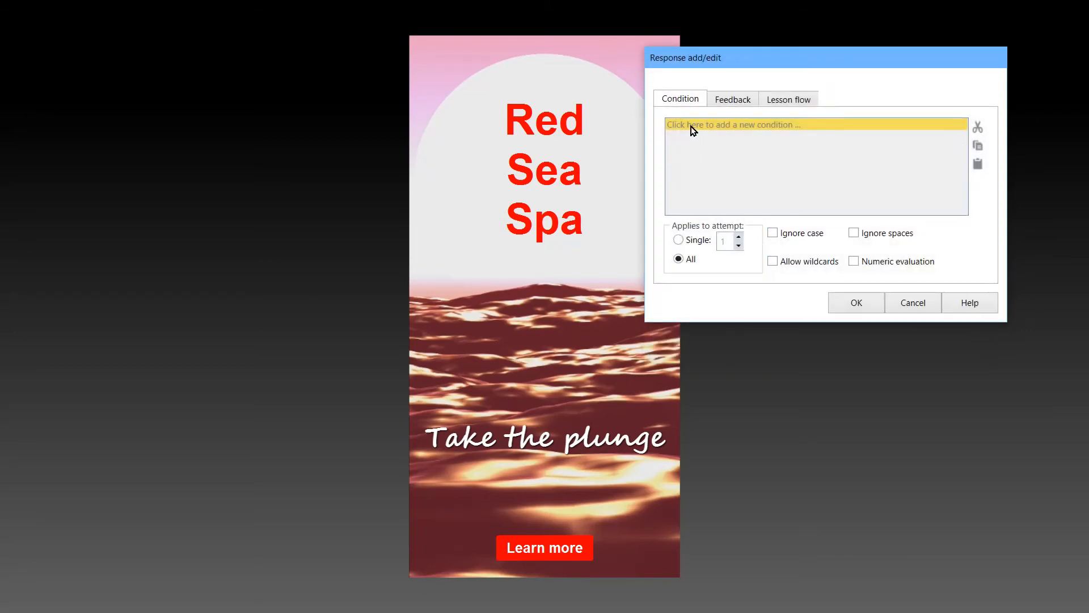
{"action": "left_click", "coordinate": [690, 130]}
{"action": "left_click", "coordinate": [692, 129]}
{"action": "left_click", "coordinate": [690, 140]}
{"action": "left_click", "coordinate": [693, 128]}
{"action": "left_click", "coordinate": [692, 156]}
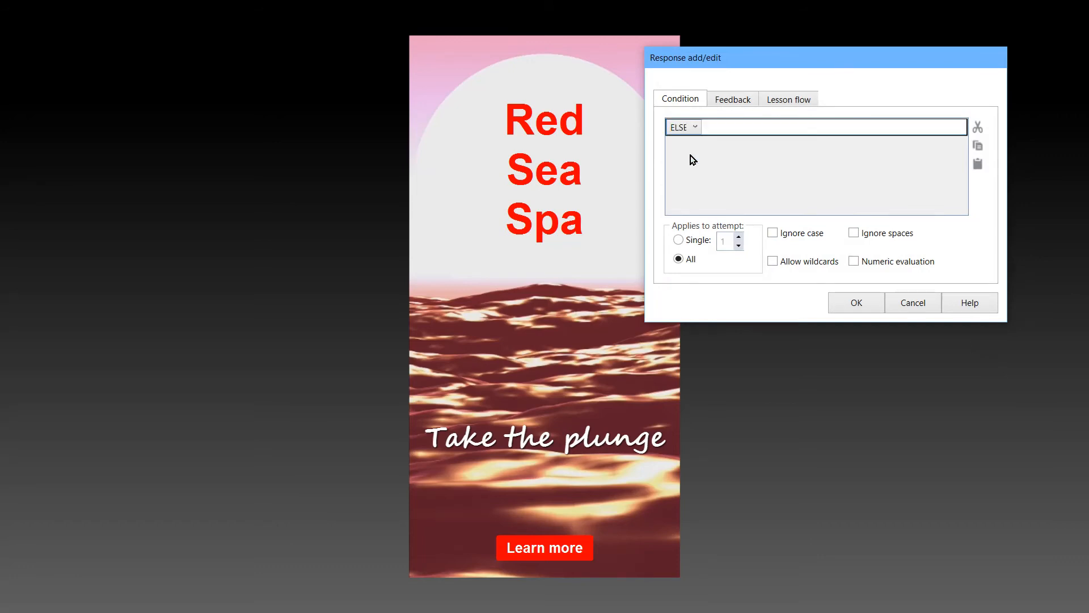
Set the ELSE response's lesson flow to repeat the element from Information
{"action": "left_click", "coordinate": [732, 101]}
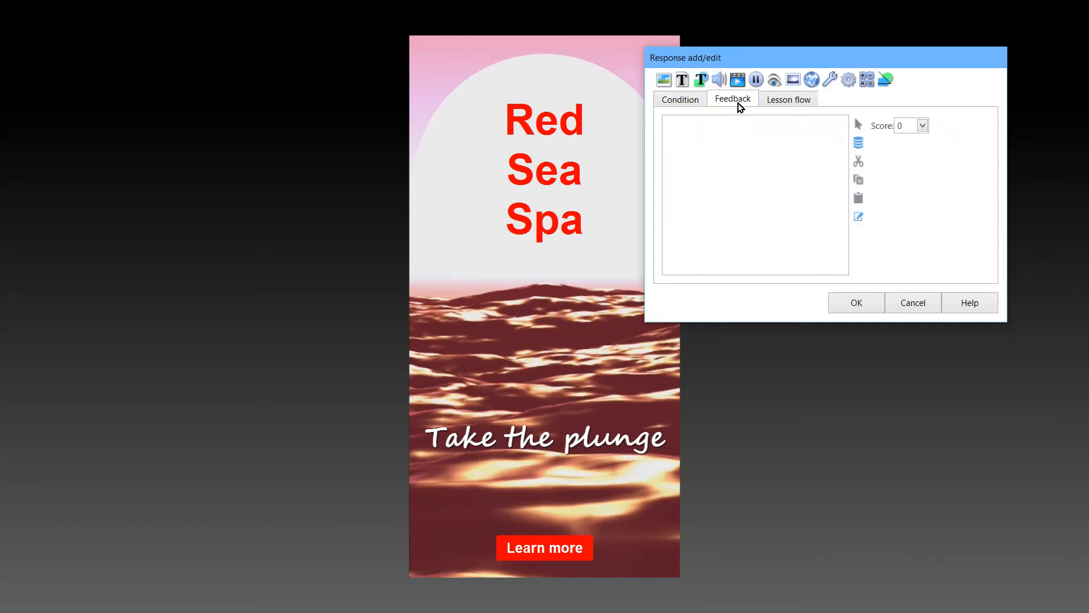
{"action": "left_click", "coordinate": [789, 102]}
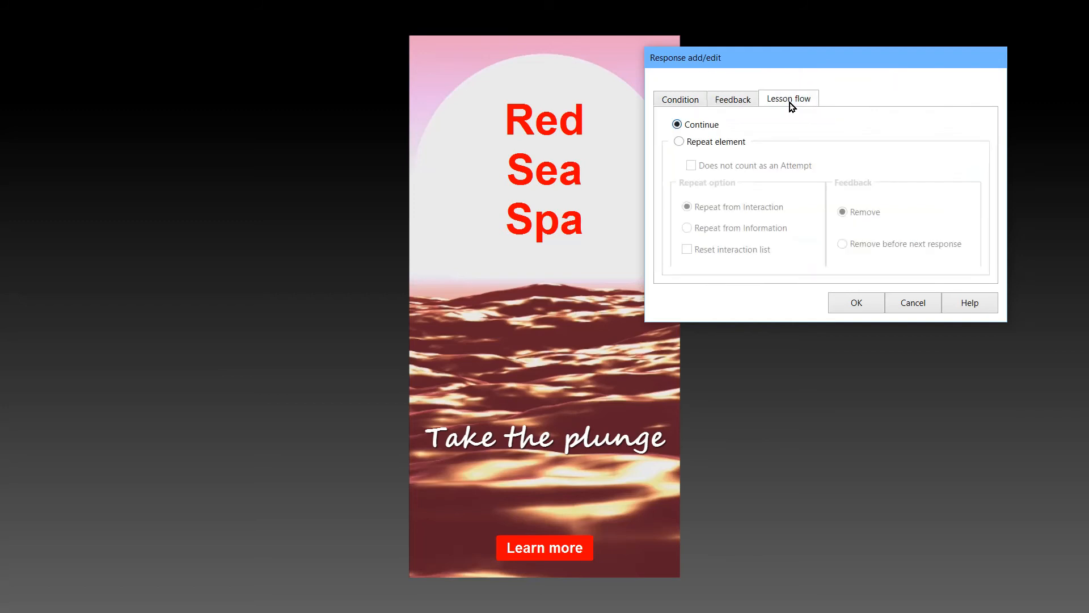
{"action": "left_click", "coordinate": [719, 145]}
{"action": "left_click", "coordinate": [745, 232]}
{"action": "left_click", "coordinate": [857, 304]}
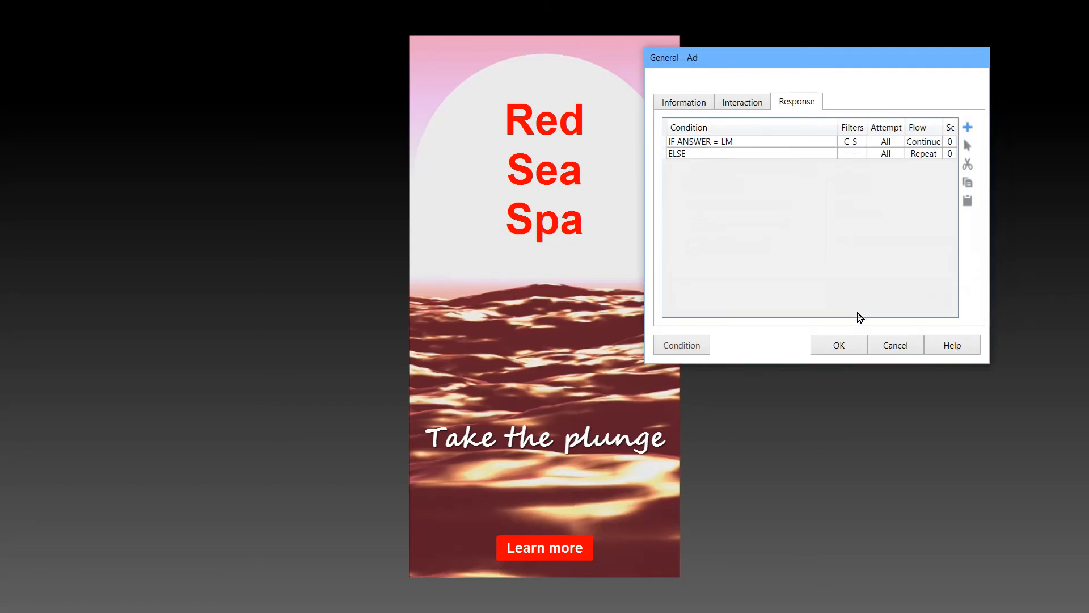
Set the interaction timeout to 10 seconds and save the Ad element
{"action": "left_click", "coordinate": [841, 346]}
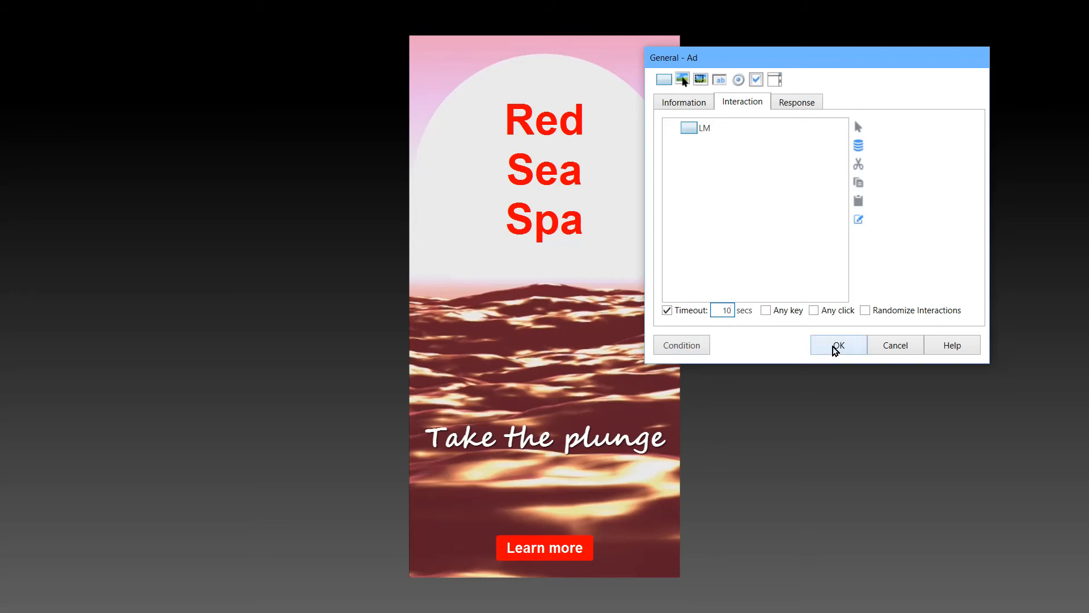
{"action": "left_click", "coordinate": [835, 347]}
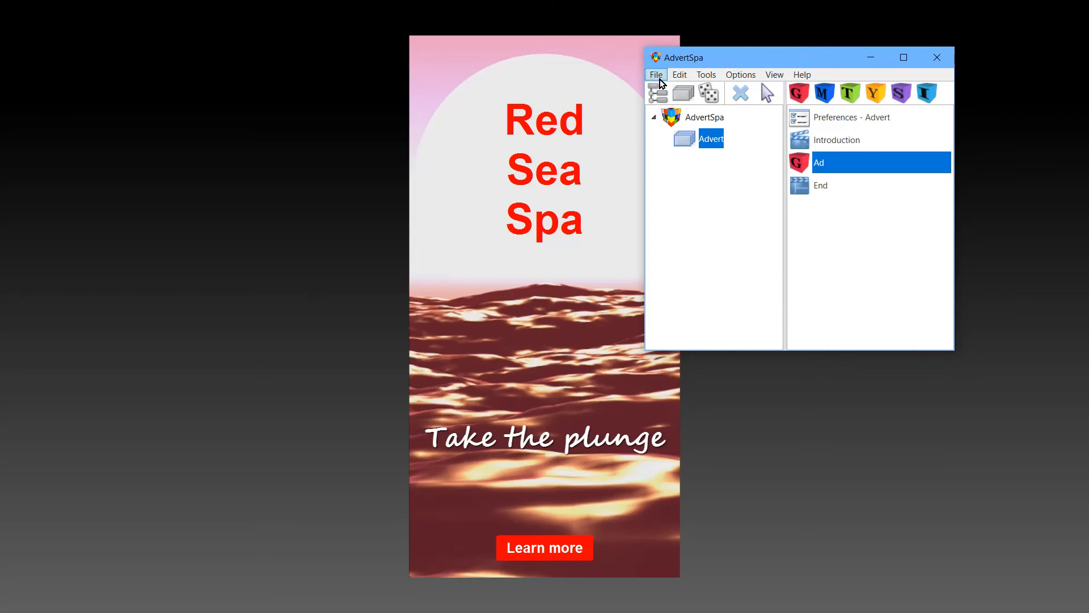
Test the whole lesson in the browser and follow the ad's "Learn more" button
{"action": "left_click", "coordinate": [709, 75]}
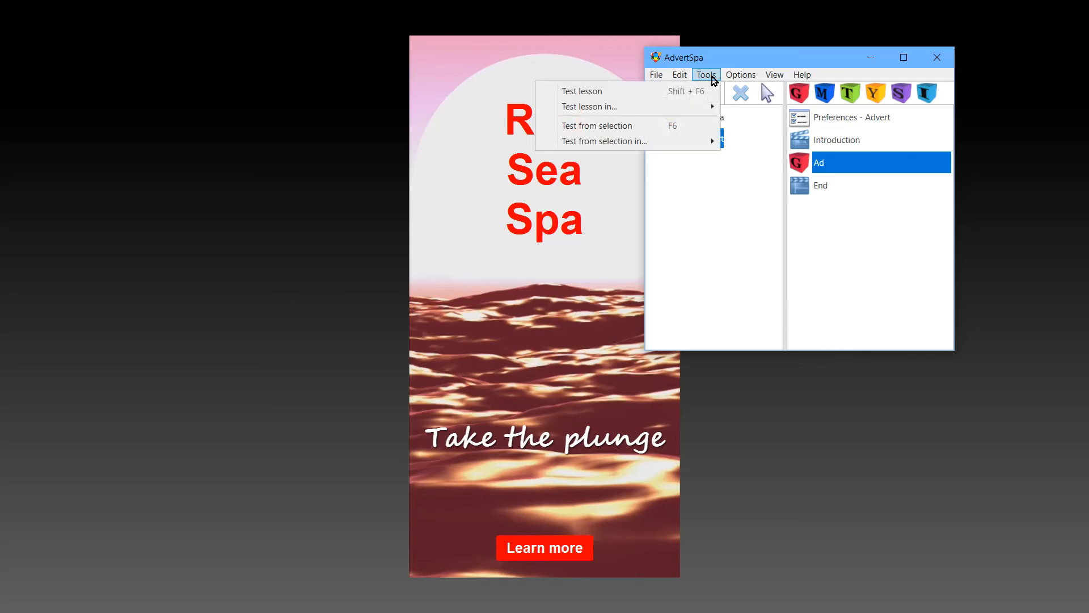
{"action": "left_click", "coordinate": [686, 93]}
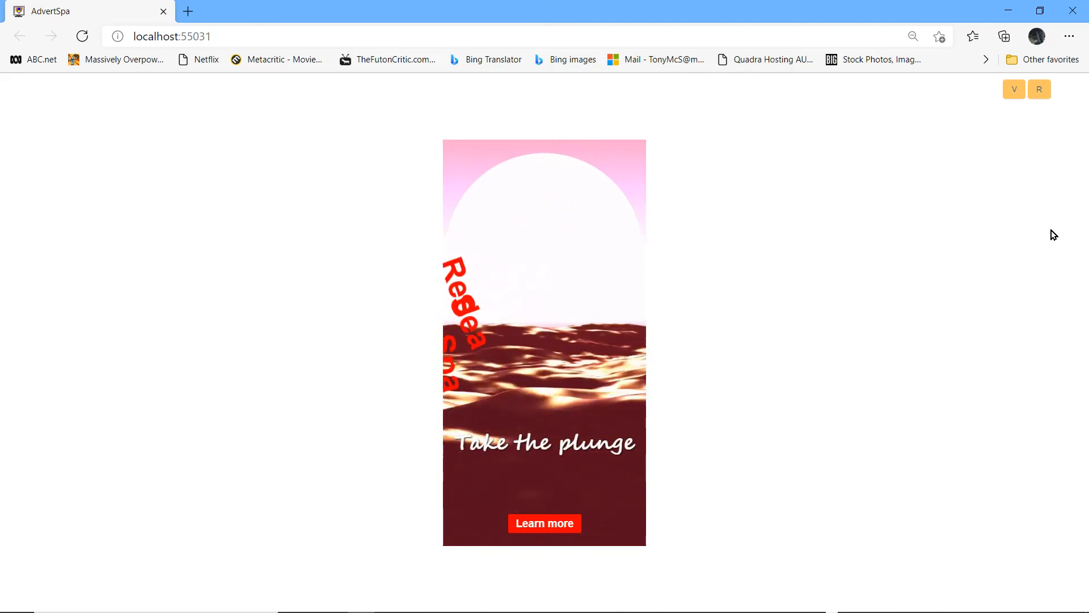
{"action": "left_click", "coordinate": [544, 523]}
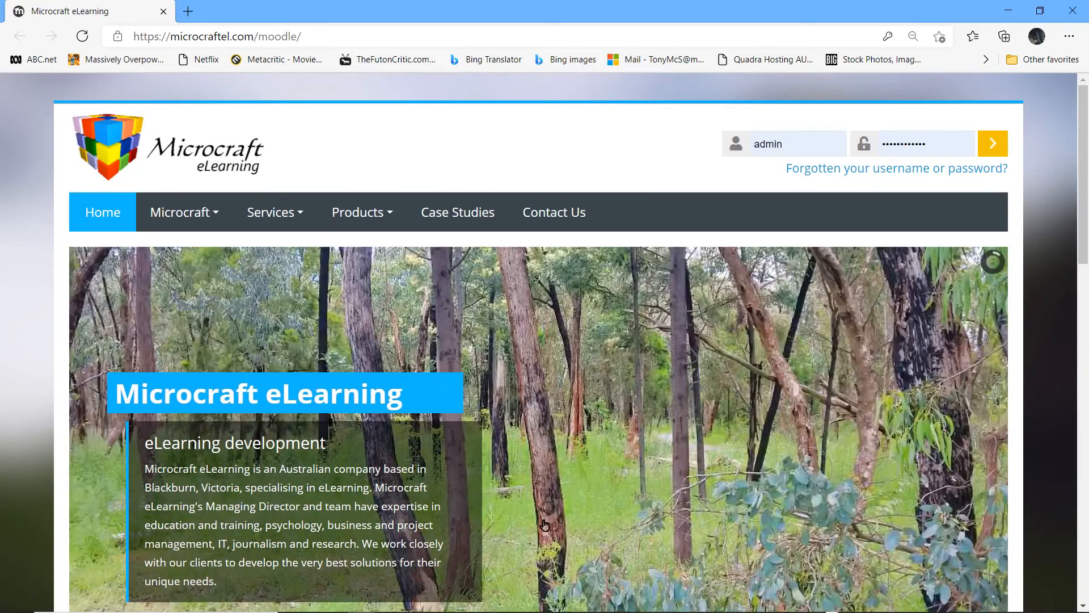
Find and open the Advertising page on the Microcraft eLearning website
{"action": "scroll", "coordinate": [544, 523], "scroll_direction": "down", "scroll_amount": 10}
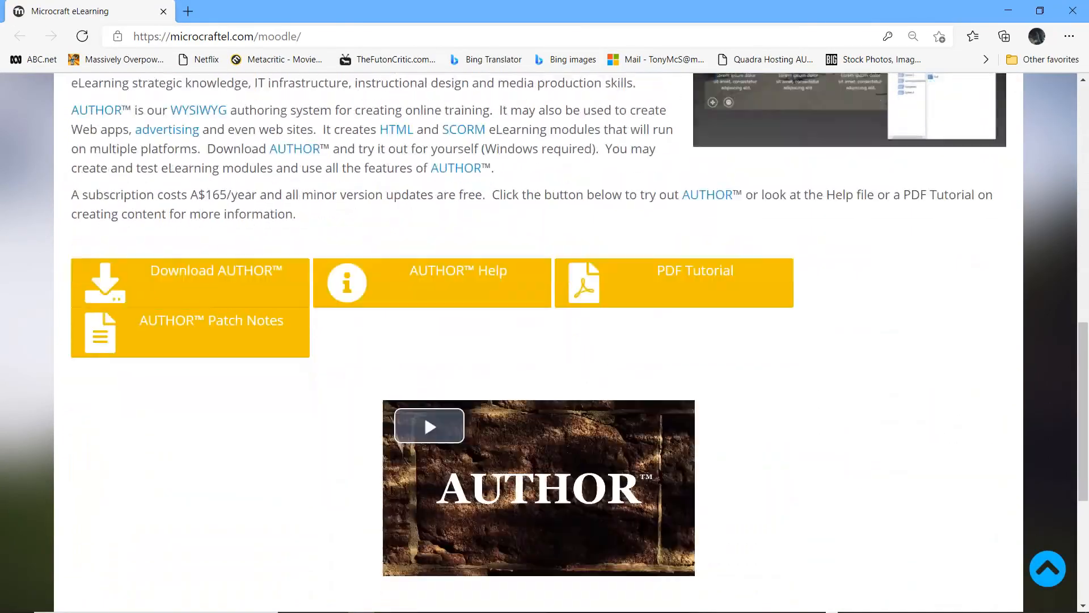
{"action": "scroll", "coordinate": [544, 525], "scroll_direction": "down", "scroll_amount": 5}
{"action": "mouse_move", "coordinate": [802, 487]}
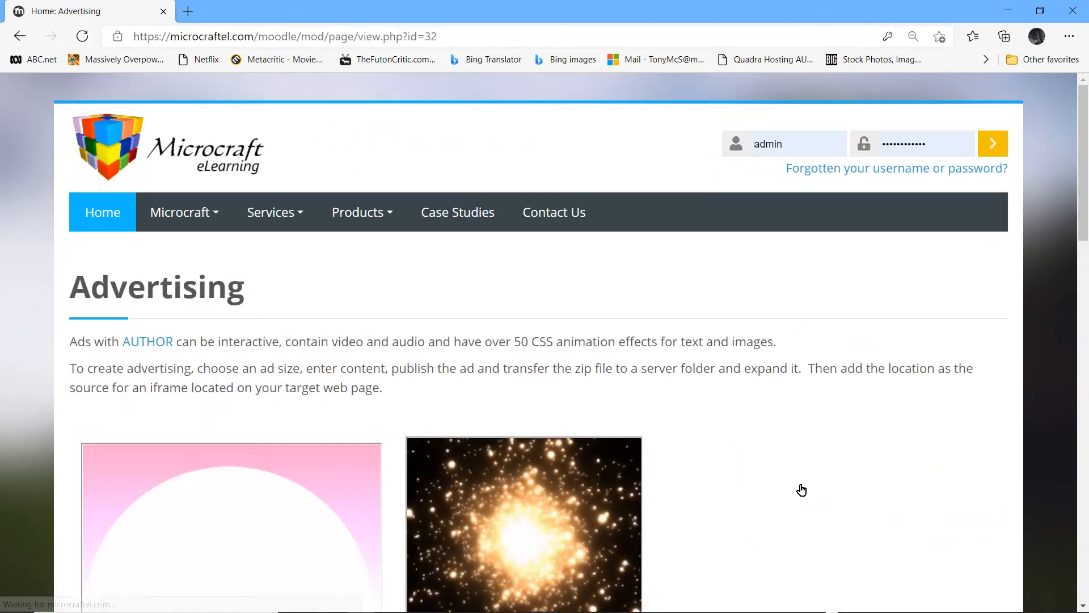
Examine the sample ads on the Advertising page, reducing the page zoom to 80%
{"action": "scroll", "coordinate": [802, 489], "scroll_direction": "down", "scroll_amount": 3}
{"action": "scroll", "coordinate": [802, 489], "scroll_direction": "down", "scroll_amount": 1}
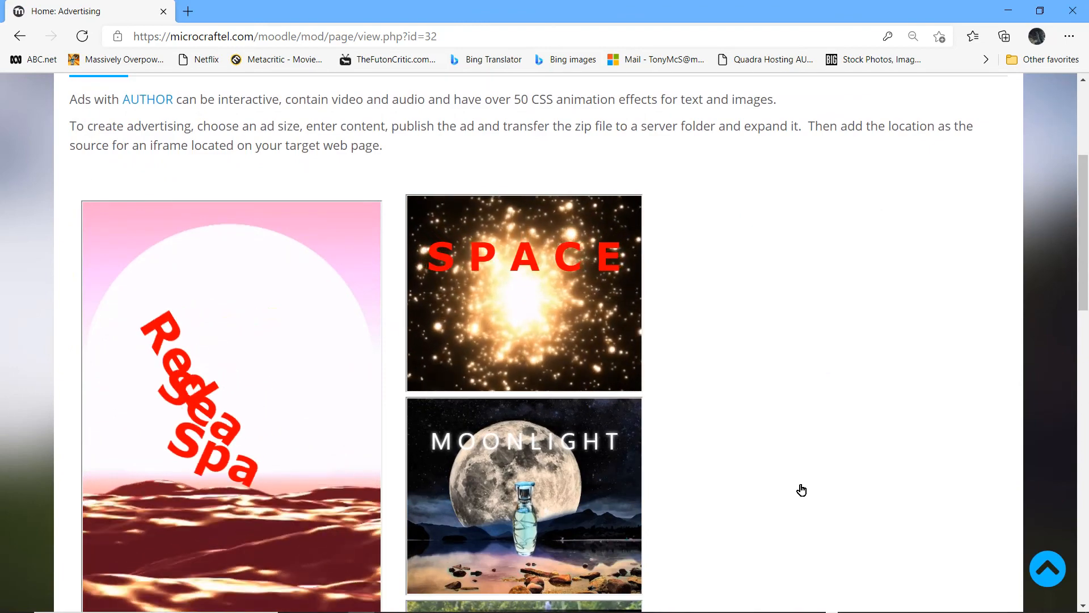
{"action": "scroll", "coordinate": [801, 489], "scroll_direction": "down", "scroll_amount": 5}
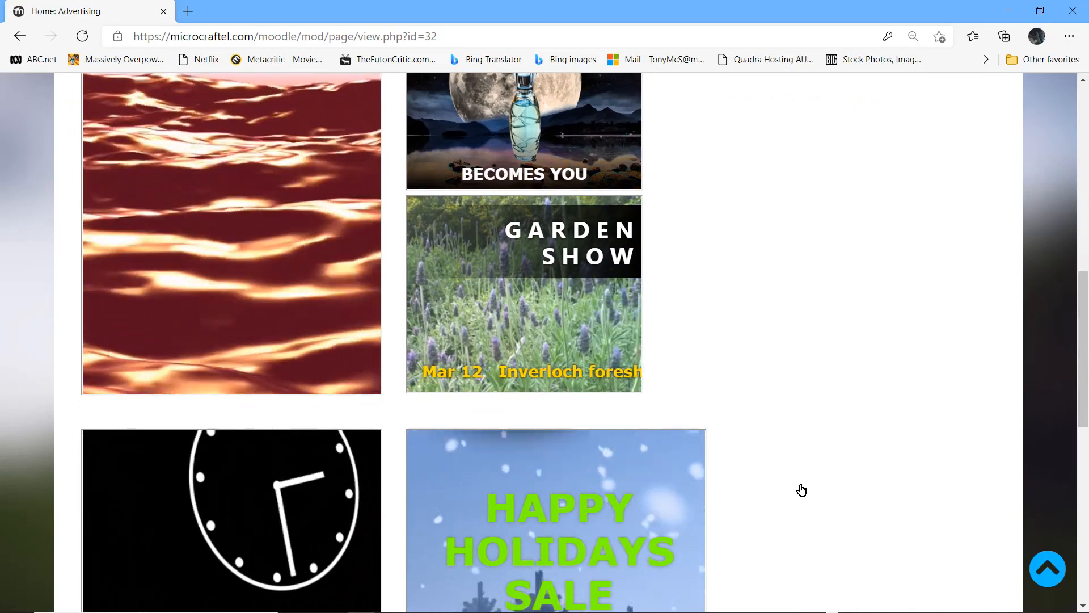
{"action": "scroll", "coordinate": [801, 490], "scroll_direction": "down", "scroll_amount": 6}
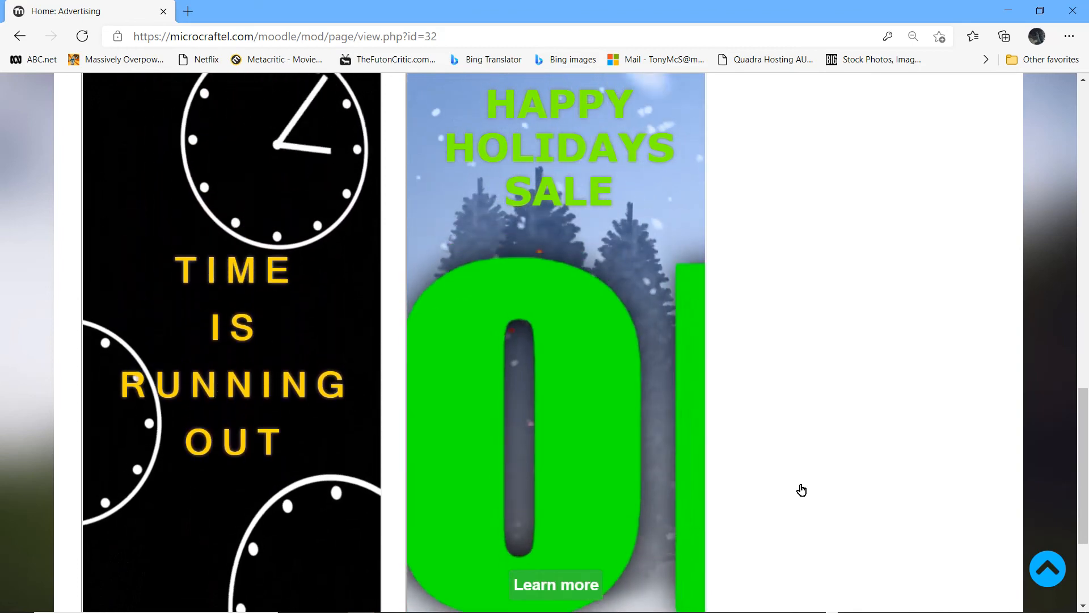
{"action": "key", "text": "ctrl+minus"}
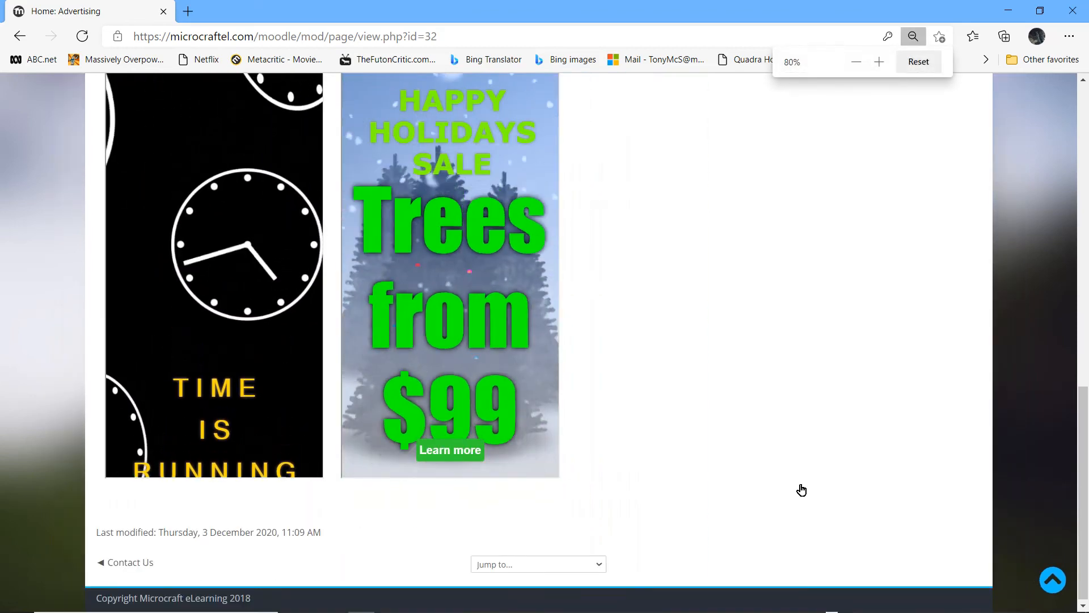
{"action": "scroll", "coordinate": [802, 489], "scroll_direction": "up", "scroll_amount": 15}
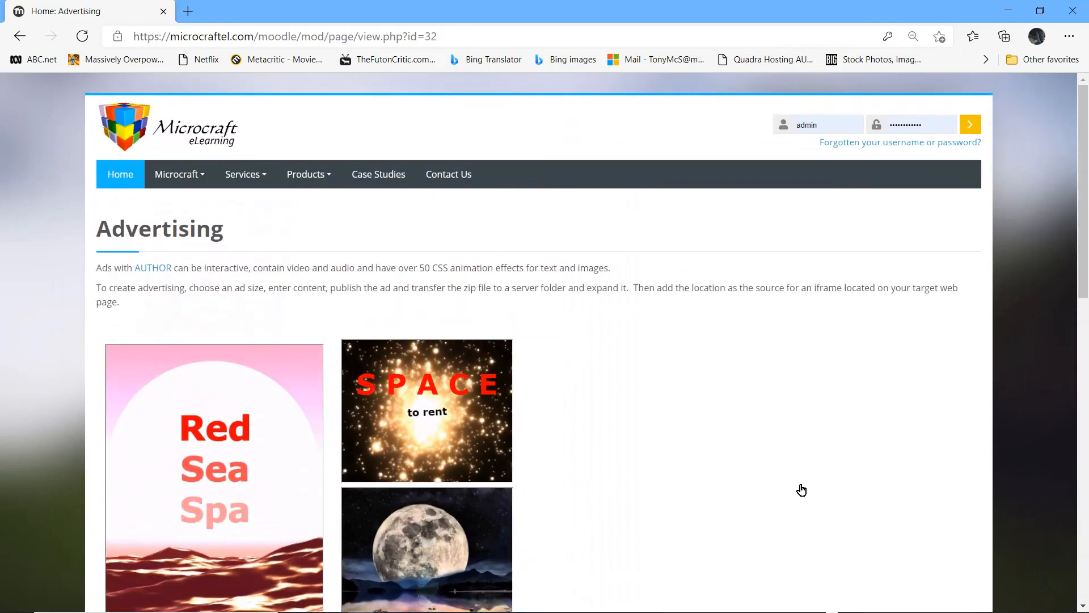
Log in to the Microcraft eLearning website with the account credentials already filled in
{"action": "left_click", "coordinate": [970, 124]}
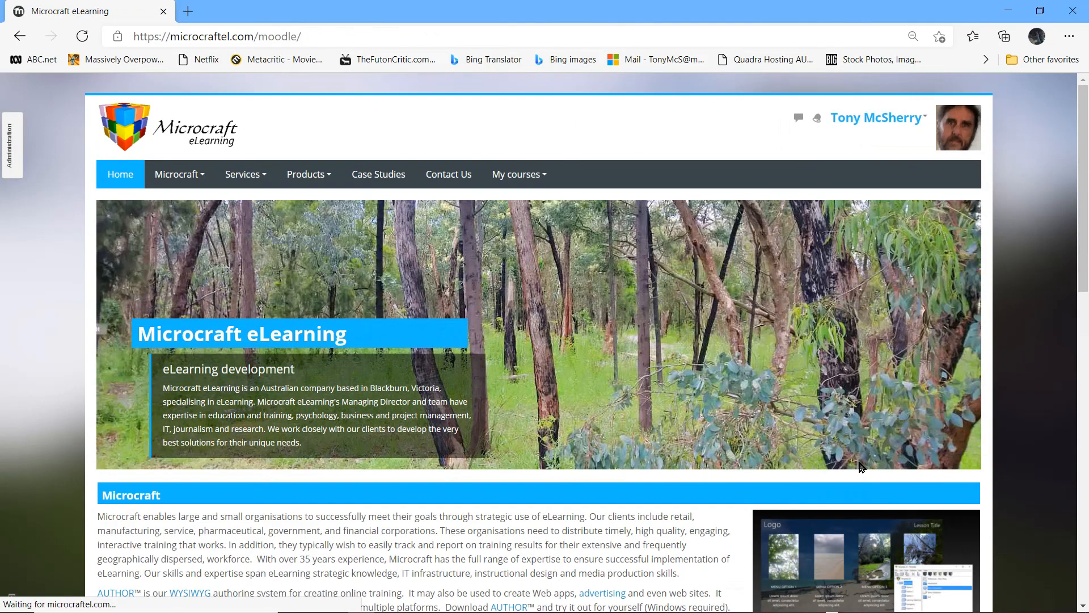
Open the Advertising example from the eLearning examples and open that page's settings for editing
{"action": "scroll", "coordinate": [669, 506], "scroll_direction": "down", "scroll_amount": 10}
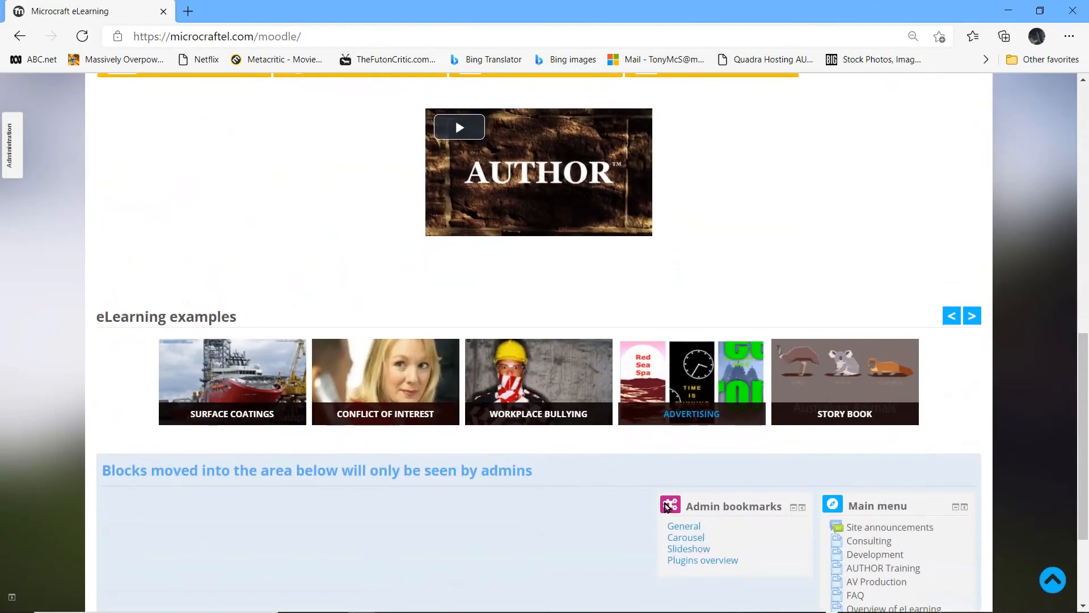
{"action": "mouse_move", "coordinate": [691, 388]}
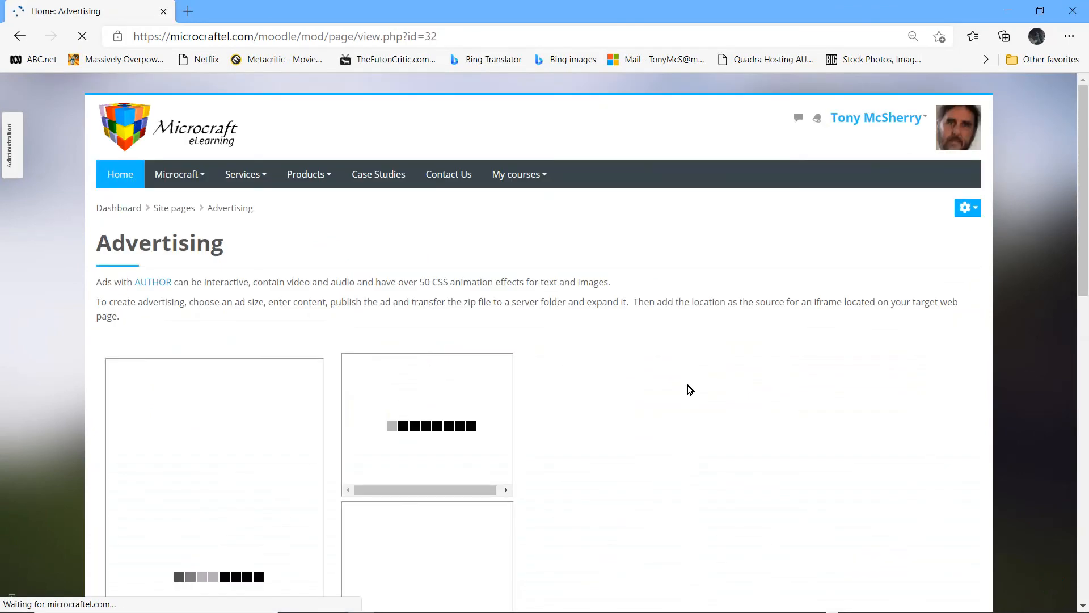
{"action": "left_click", "coordinate": [966, 210]}
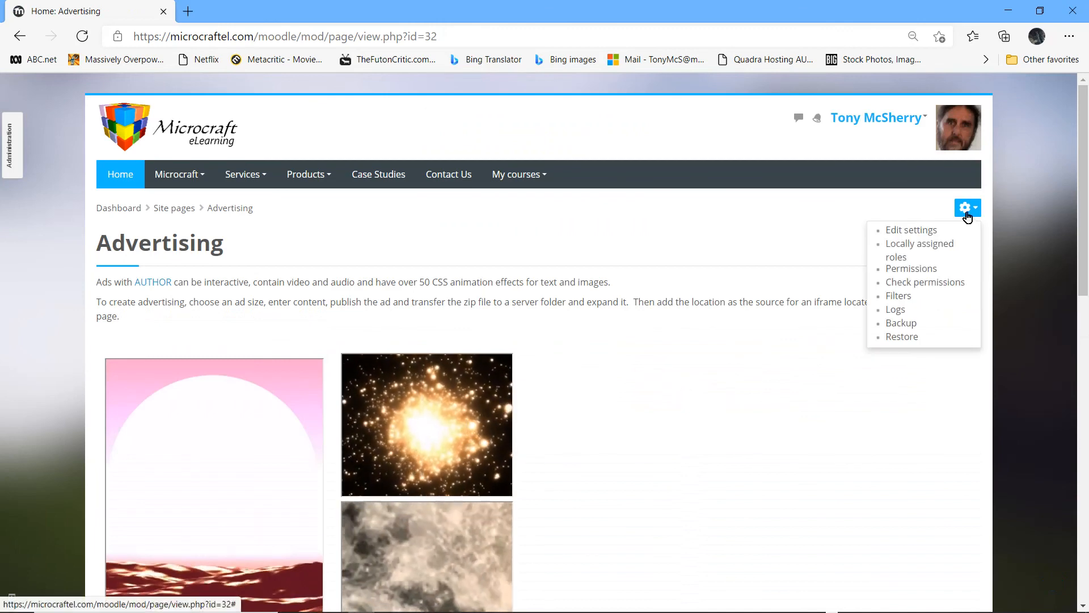
{"action": "left_click", "coordinate": [937, 234]}
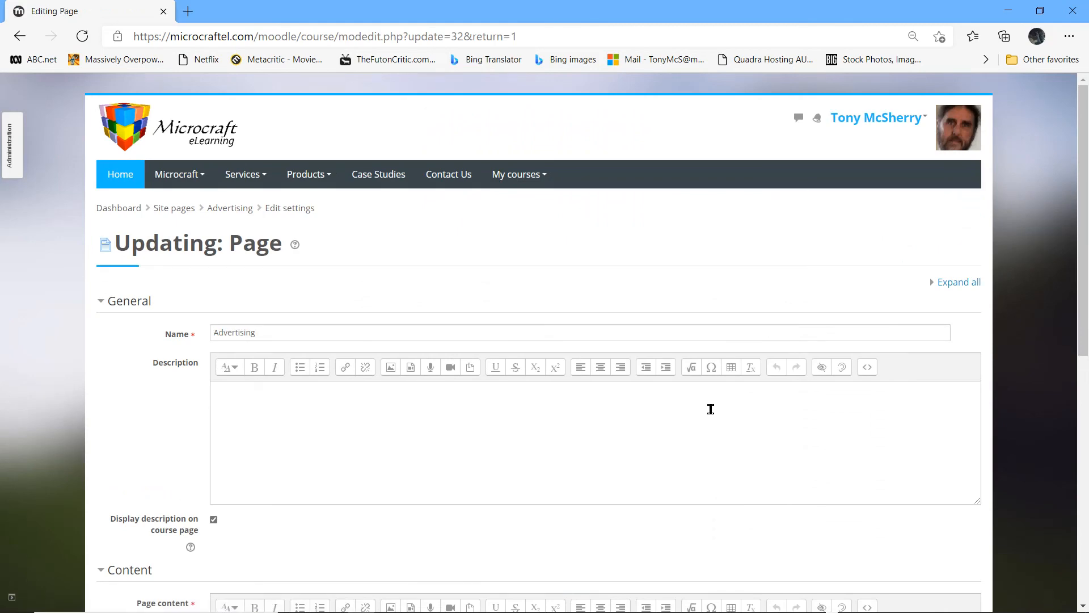
Show the page content as HTML source and highlight the 300 by 250 iframe code embedding the ADV07 and ADV09 ads
{"action": "scroll", "coordinate": [711, 408], "scroll_direction": "down", "scroll_amount": 7}
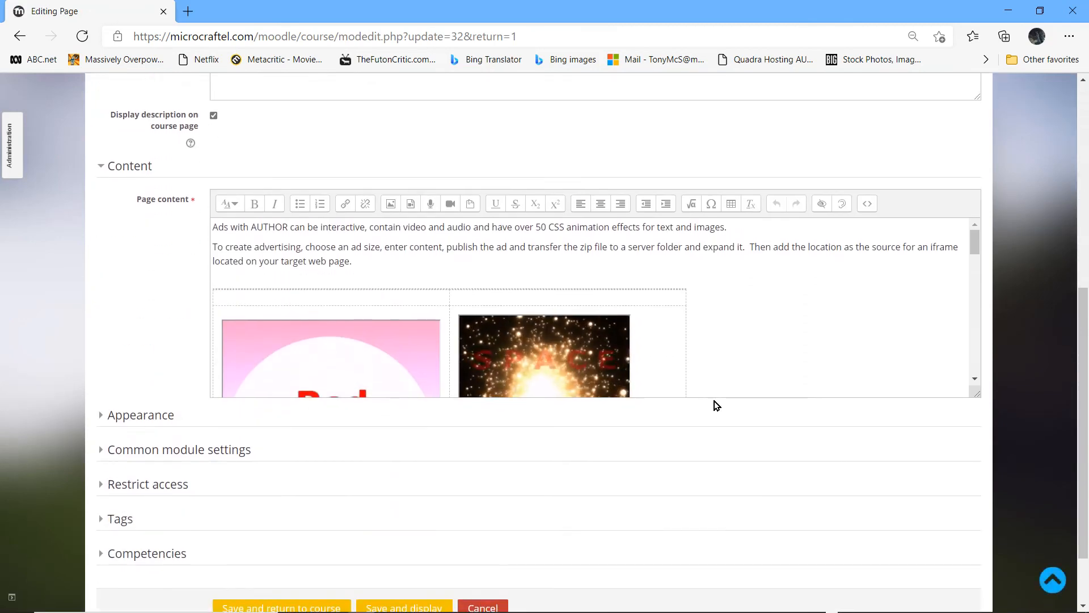
{"action": "left_click", "coordinate": [868, 205]}
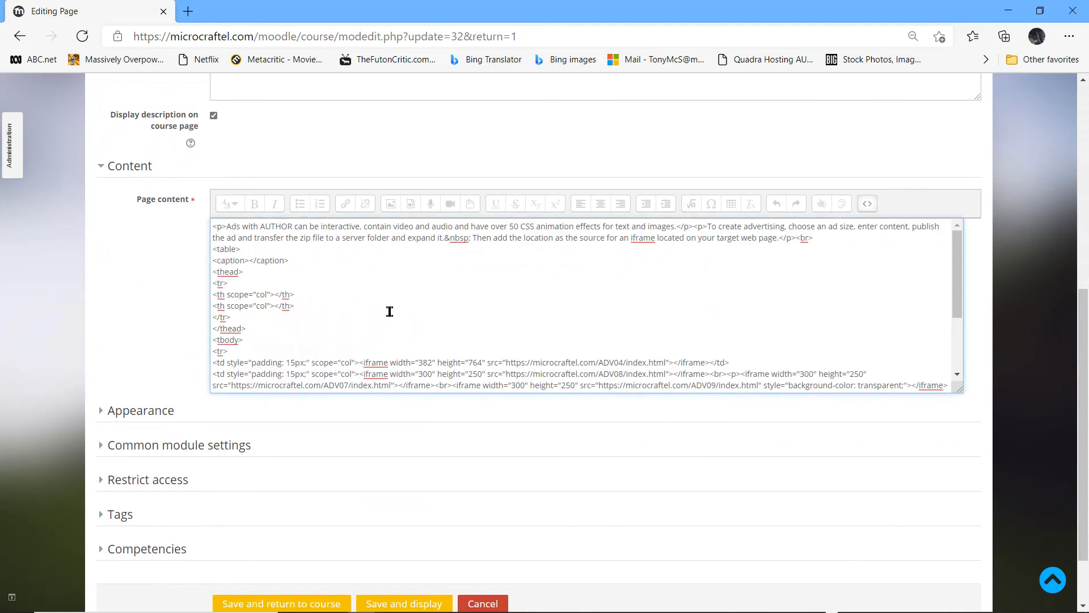
{"action": "scroll", "coordinate": [380, 321], "scroll_direction": "down", "scroll_amount": 3}
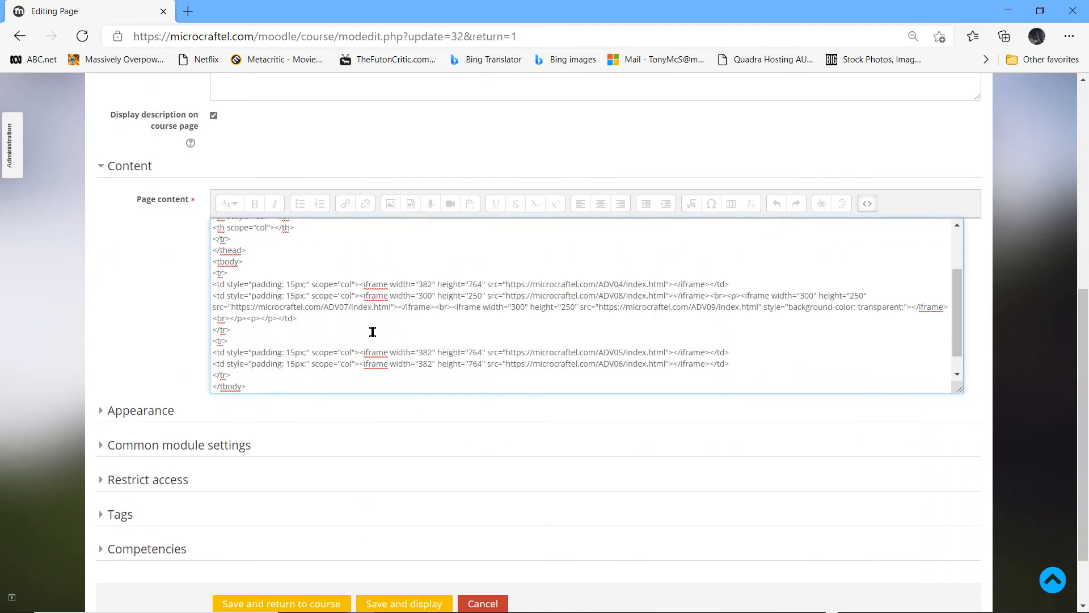
{"action": "left_click_drag", "start_coordinate": [741, 295], "coordinate": [786, 316]}
{"action": "left_click_drag", "start_coordinate": [876, 320], "coordinate": [950, 307]}
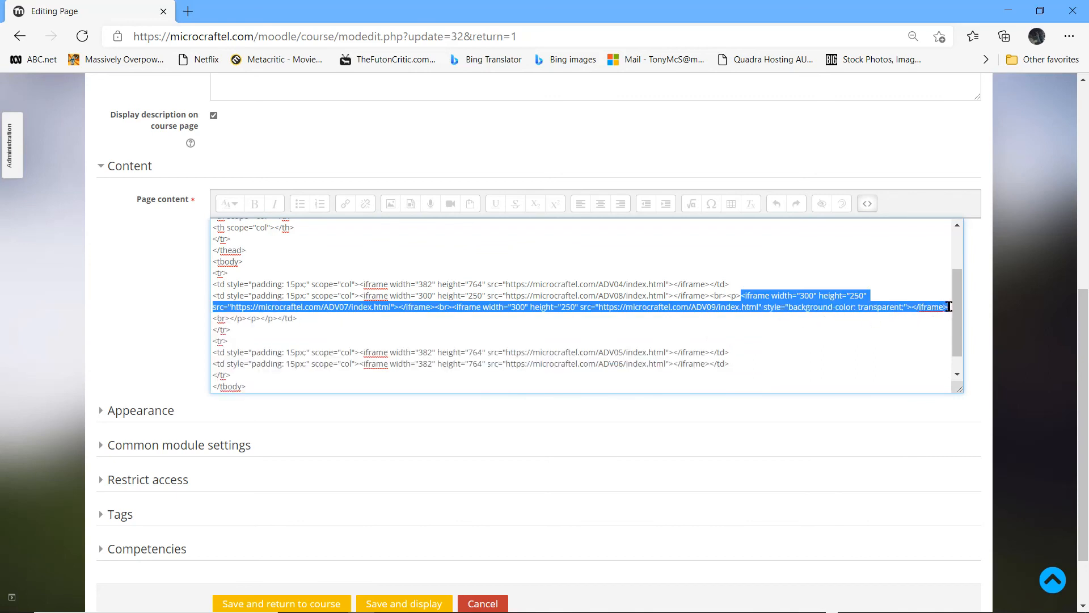